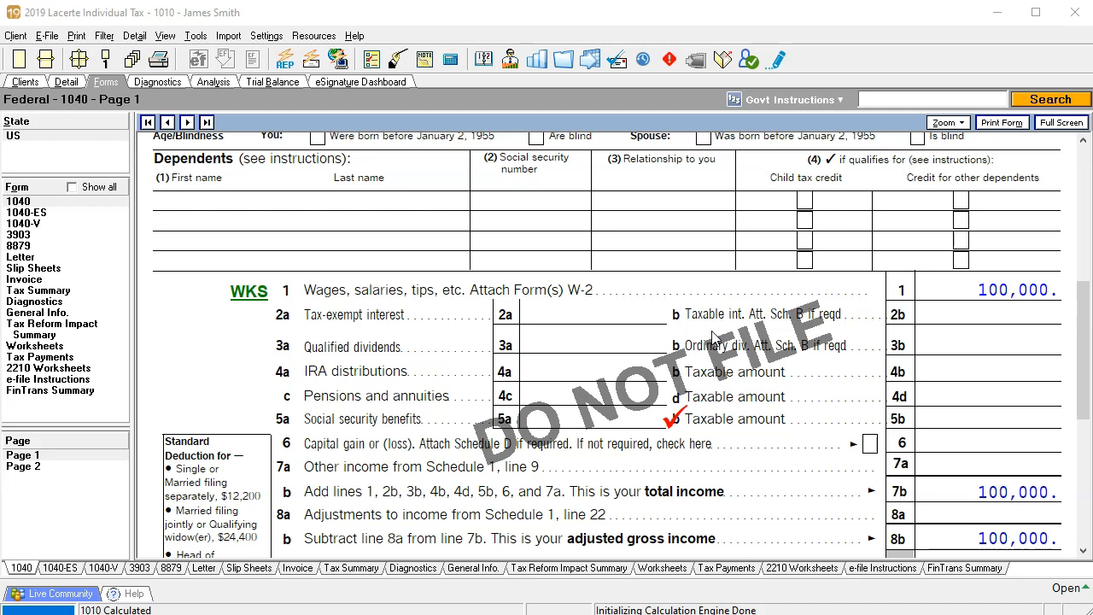
# Step: From Form 1040's social security benefits line, open its input and enter 10,000 as the taxpayer's SSA-1099 box 5 benefits
pyautogui.click(956, 285)
pyautogui.click(954, 288)
pyautogui.rightClick(604, 424)
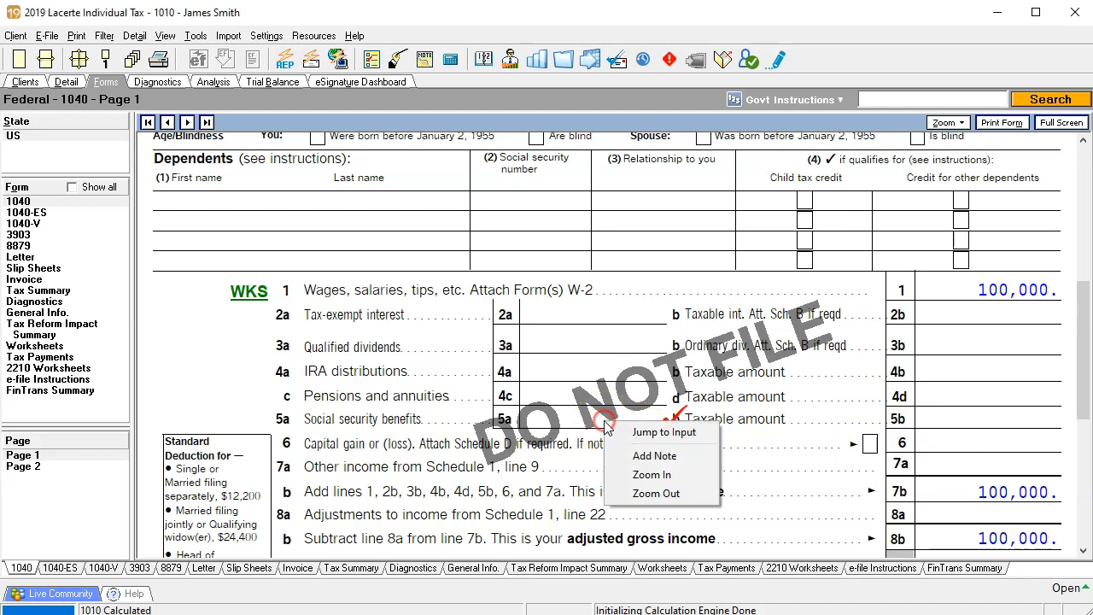
pyautogui.click(621, 433)
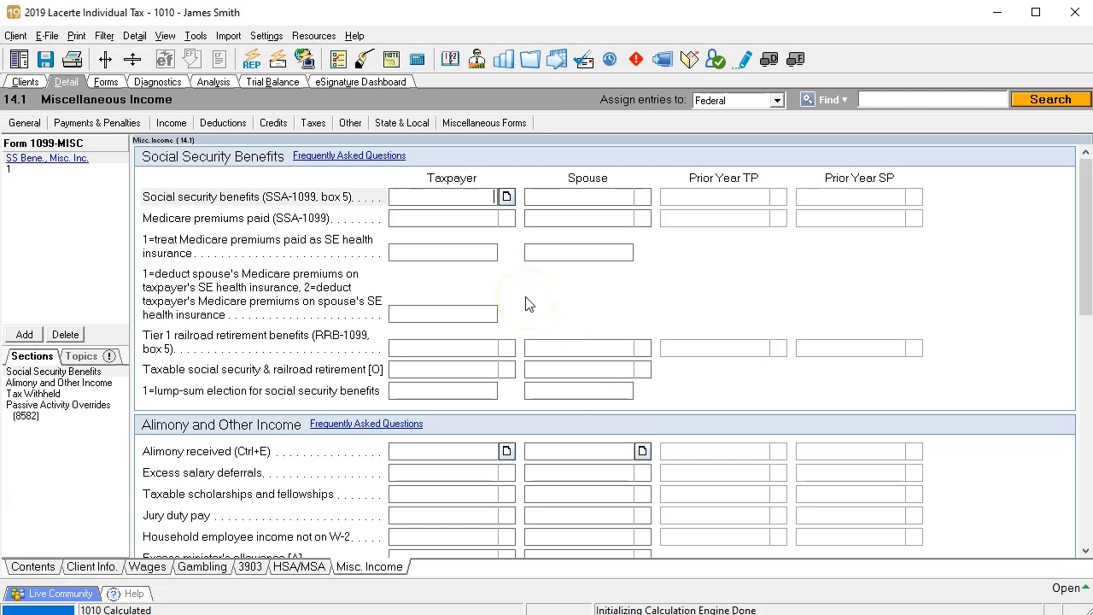
pyautogui.write('10,000')
pyautogui.press('Return')
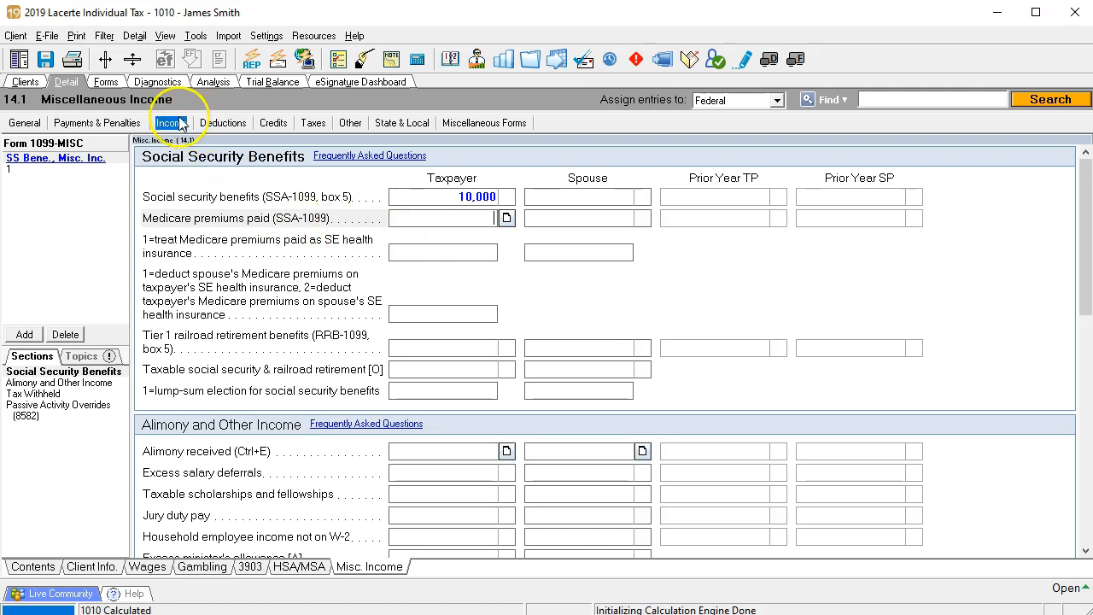
# Step: Review the recalculated Form 1040, checking income, taxable social security and deductions on page 1 and the tax on page 2
pyautogui.click(106, 83)
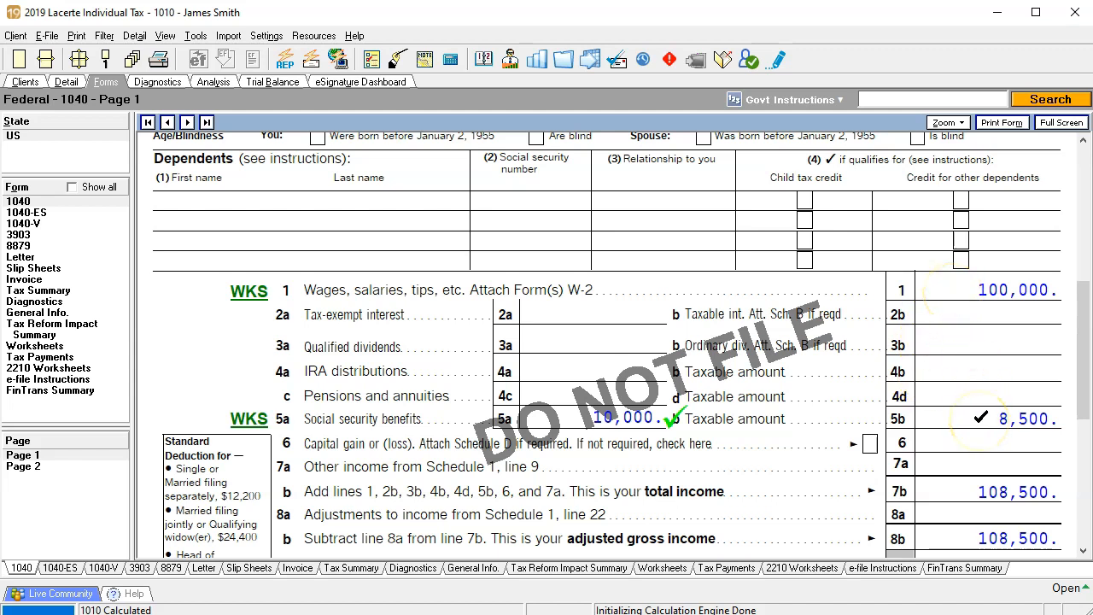
pyautogui.scroll(-2, 972, 497)
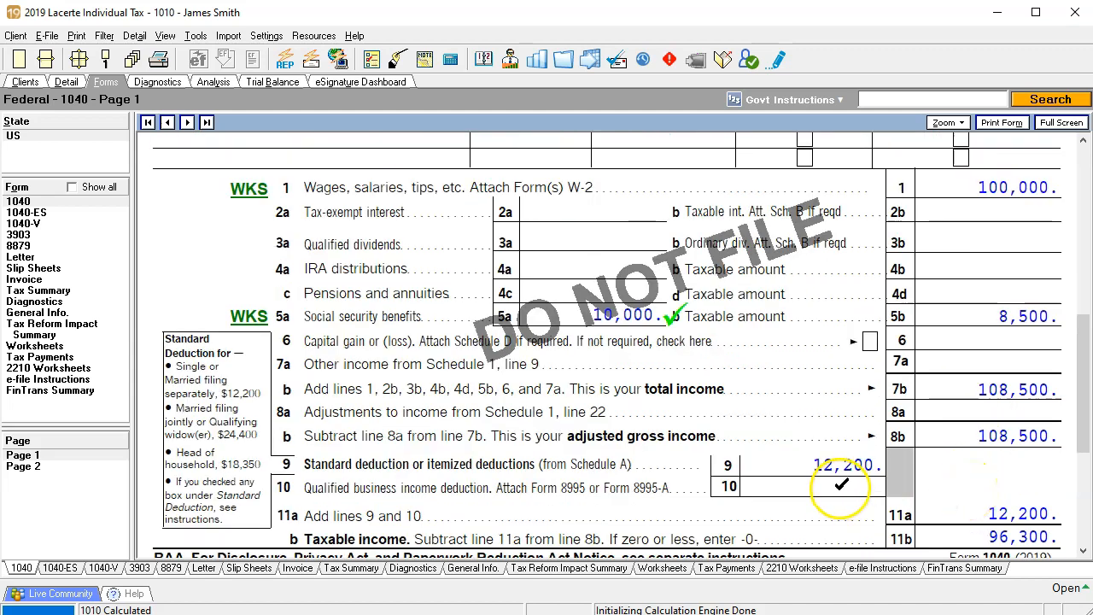
pyautogui.scroll(-2, 809, 465)
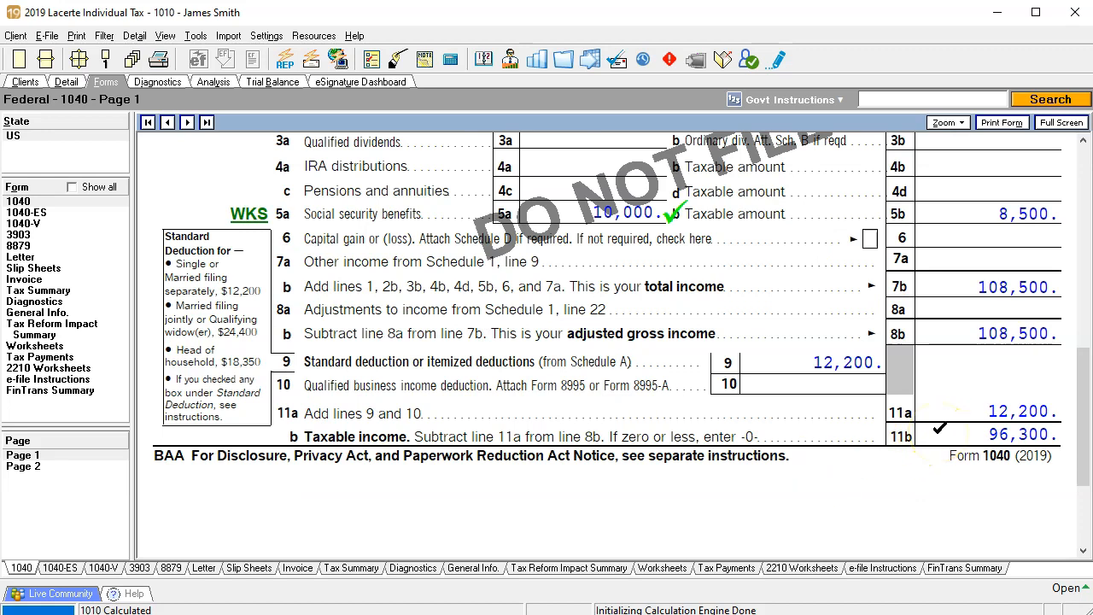
pyautogui.click(28, 469)
pyautogui.click(748, 197)
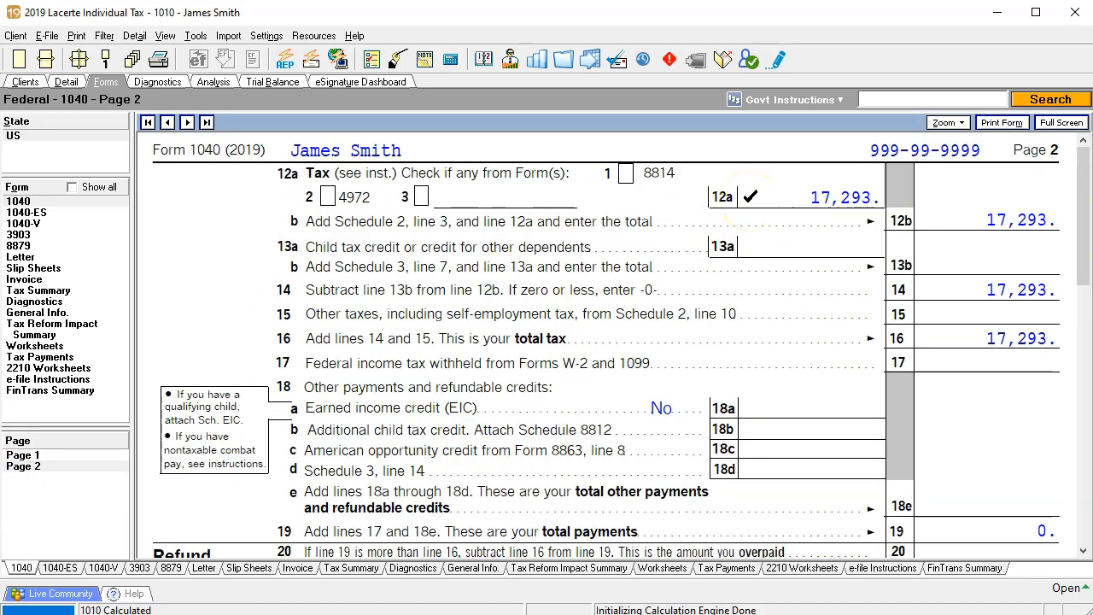
pyautogui.click(94, 460)
pyautogui.scroll(-10, 461, 418)
pyautogui.scroll(-3, 468, 424)
# Step: Switch to the Excel tax worksheet and enter =10000*.85 in cell C36 under Social Security on the Income Worksheet sheet
pyautogui.hotkey('alt', 'Tab')
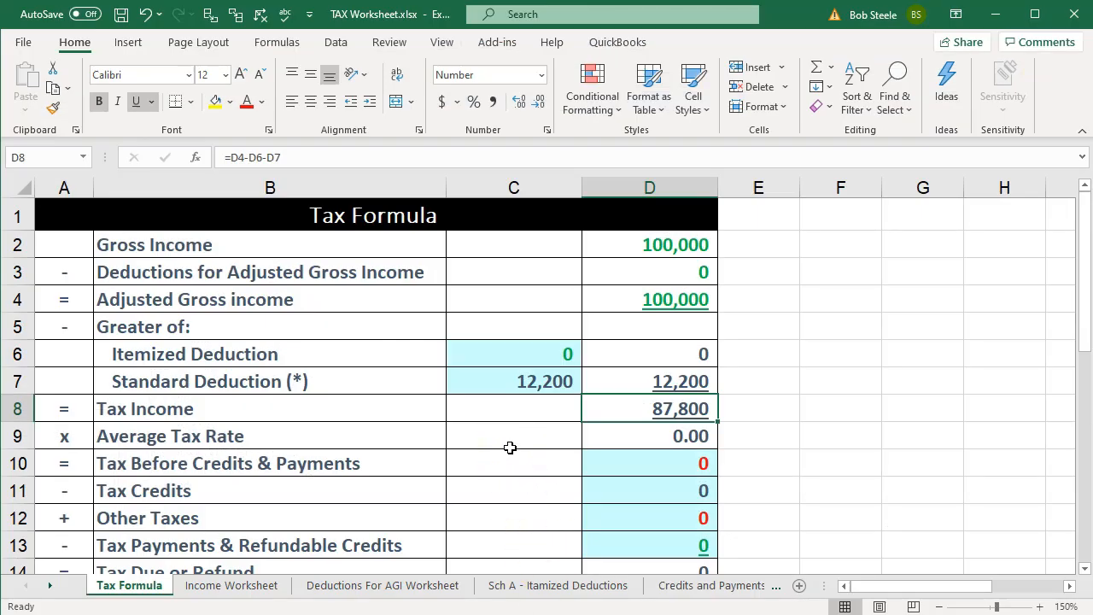
pyautogui.click(272, 587)
pyautogui.scroll(10, 314, 492)
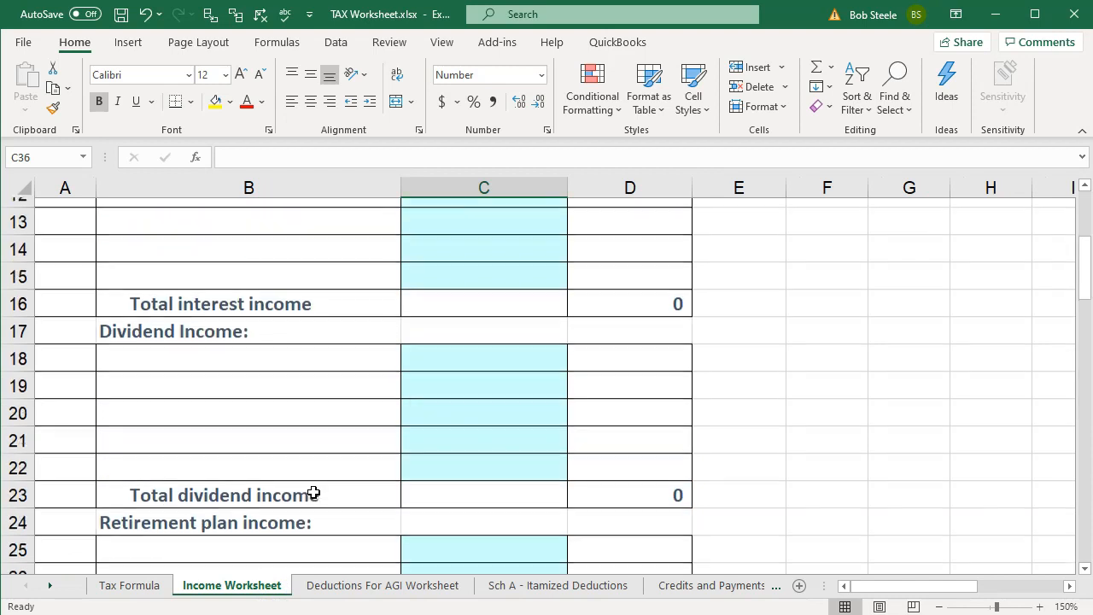
pyautogui.scroll(-7, 313, 492)
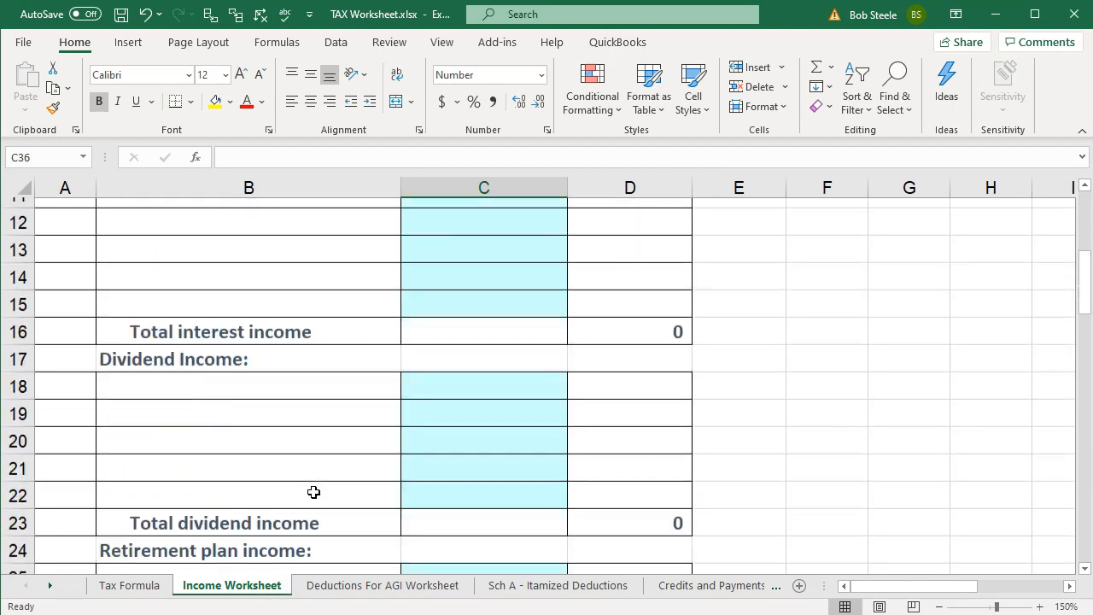
pyautogui.scroll(-2, 313, 491)
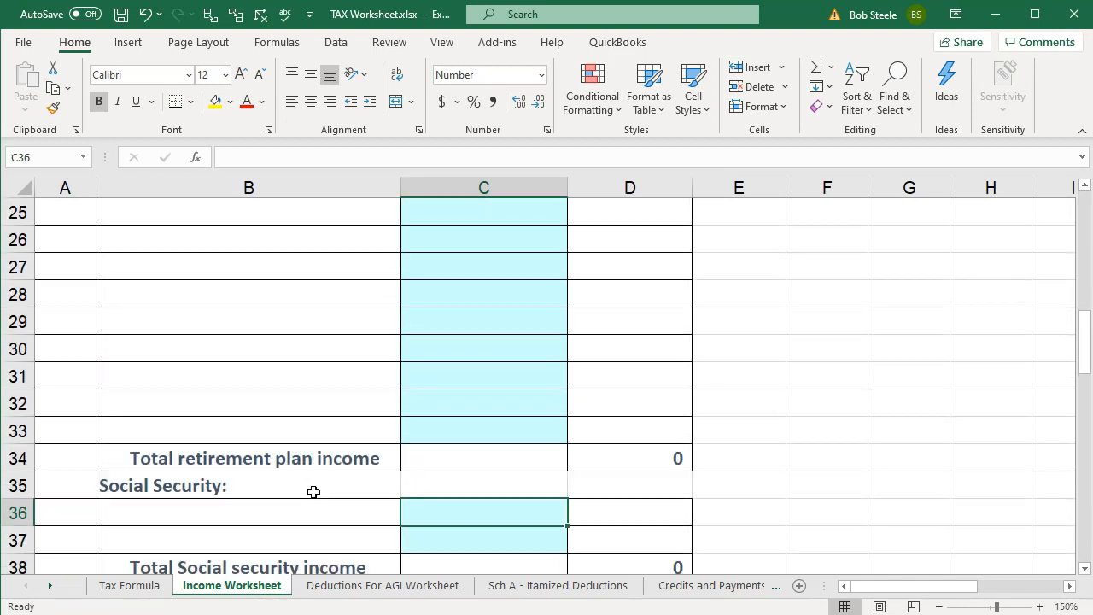
pyautogui.click(427, 442)
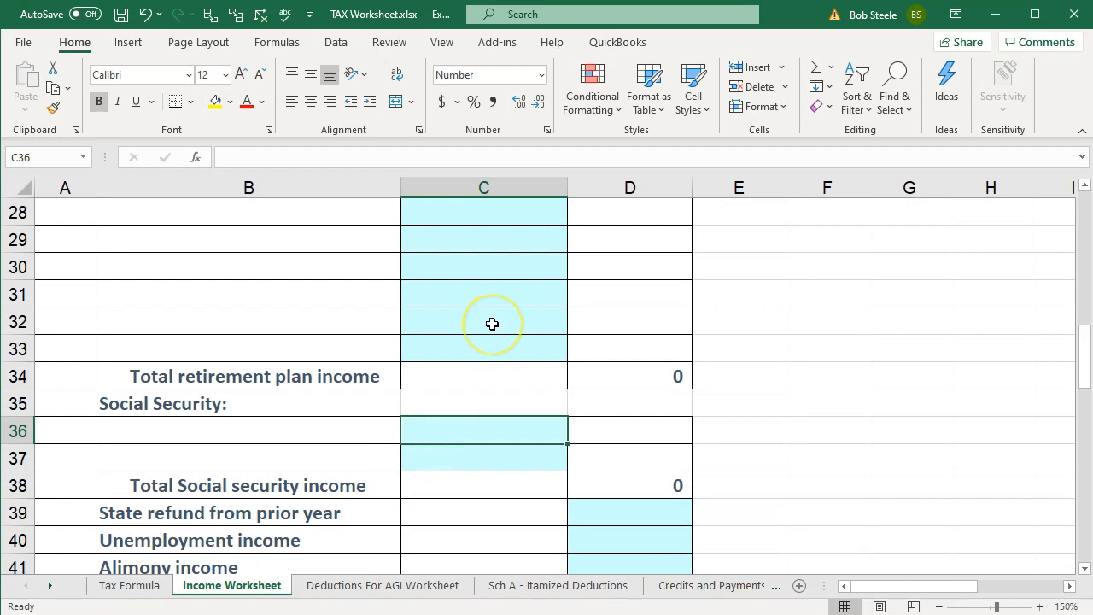
pyautogui.write('=10000*')
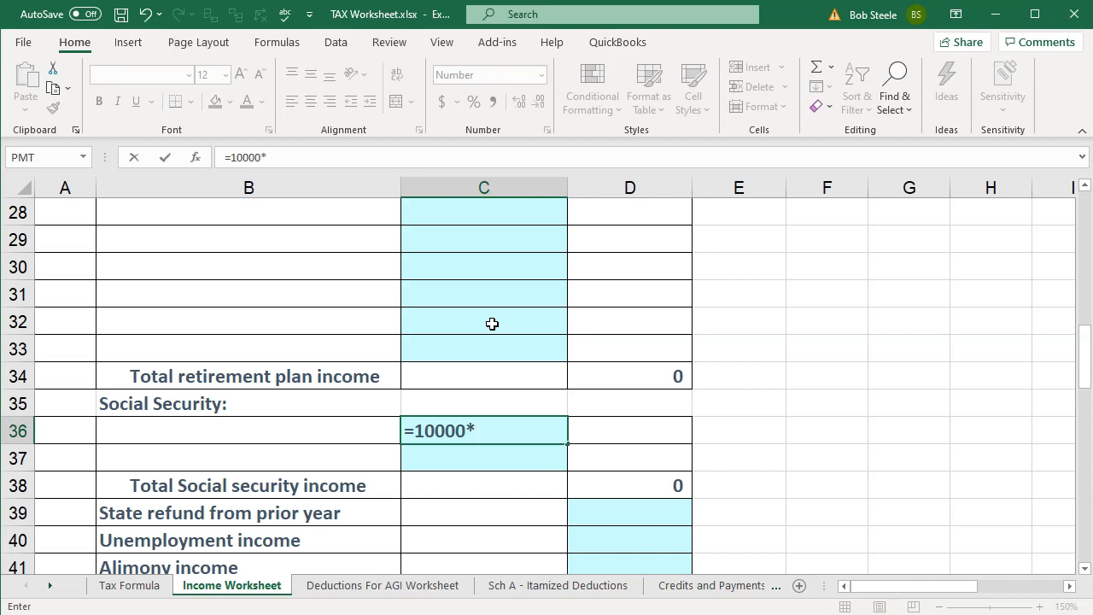
pyautogui.write('.85')
pyautogui.press('Return')
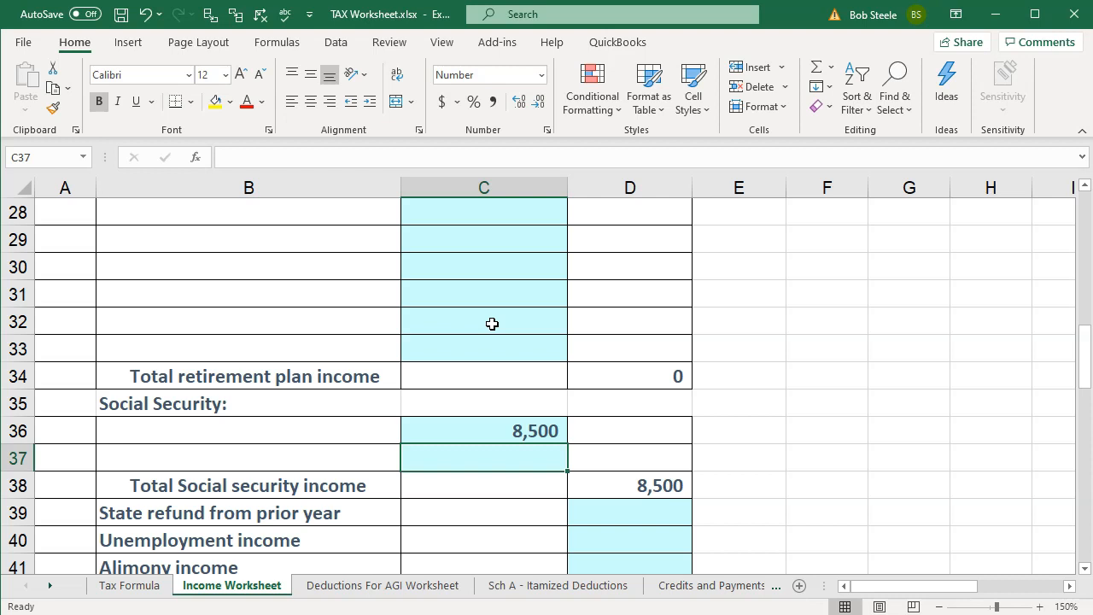
# Step: Check the worksheet's total income, and compare gross income, standard deduction and tax income on the Tax Formula sheet
pyautogui.scroll(-5, 429, 425)
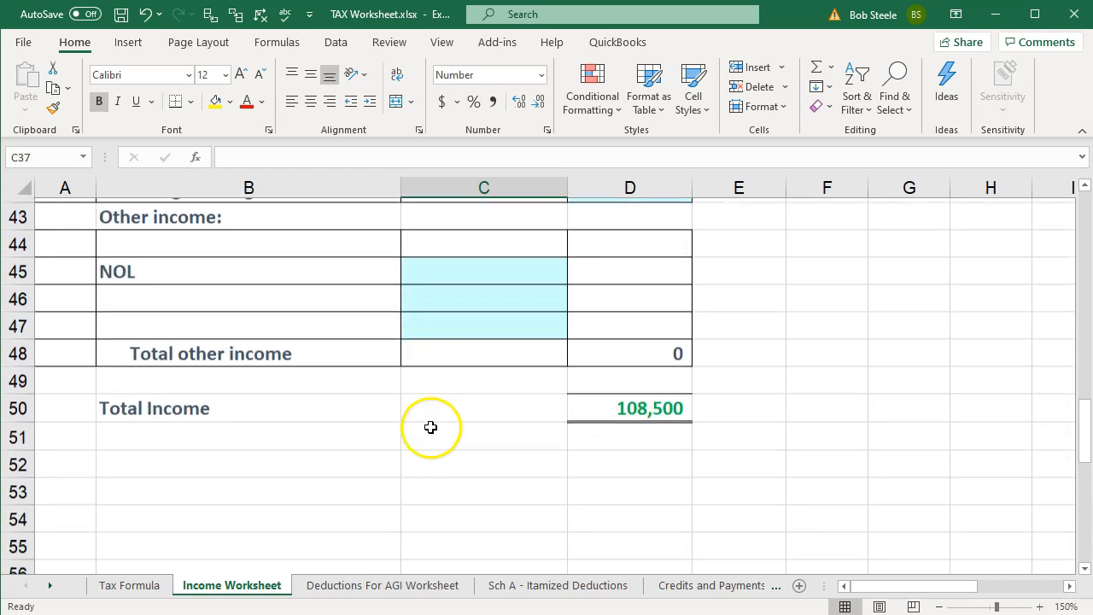
pyautogui.click(124, 587)
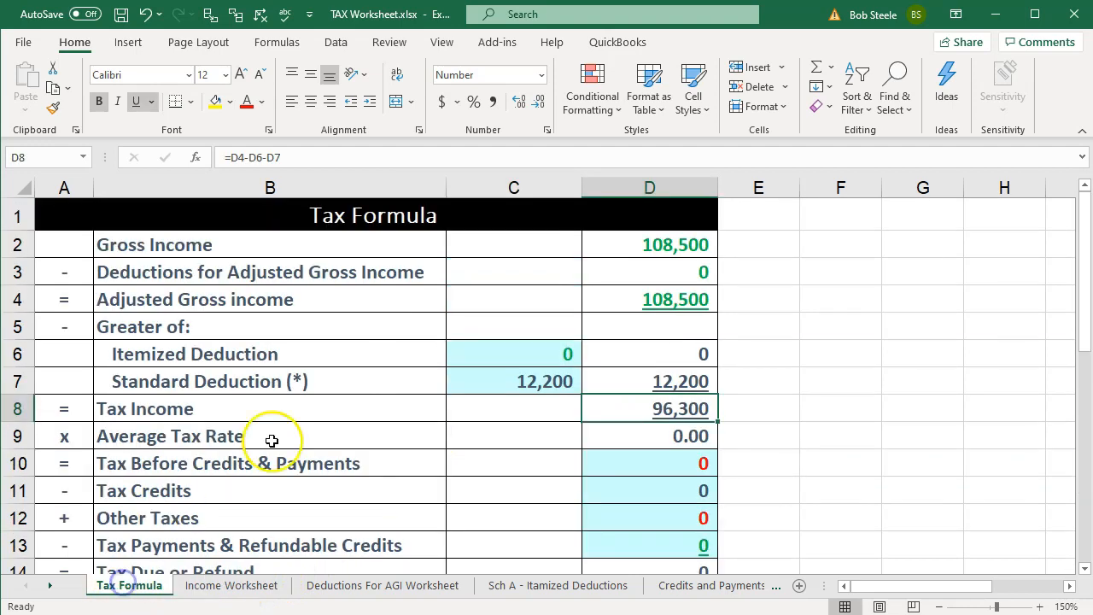
pyautogui.click(628, 246)
pyautogui.click(530, 372)
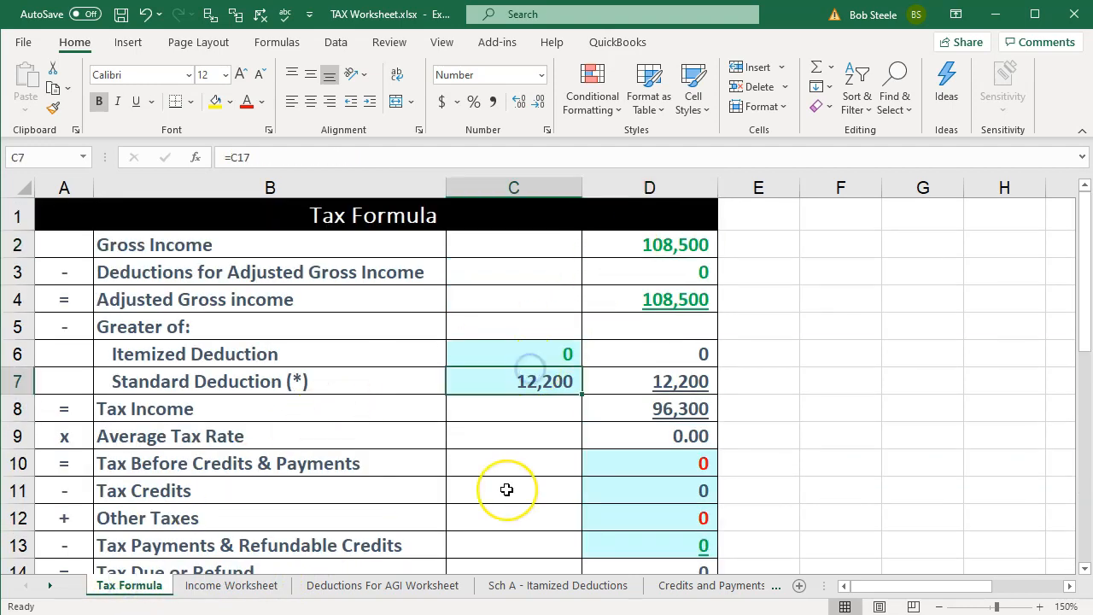
pyautogui.click(620, 417)
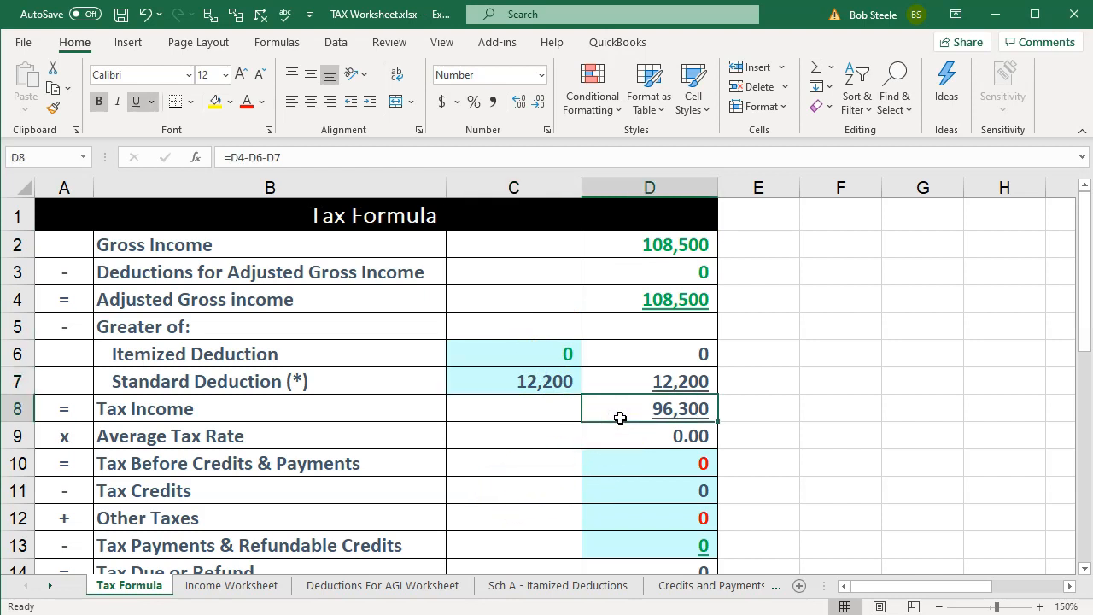
# Step: Switch back to Lacerte, consult the PowerPoint slide on Social Security Tax upper limits, and display the recalculated Form 1040
pyautogui.click(799, 614)
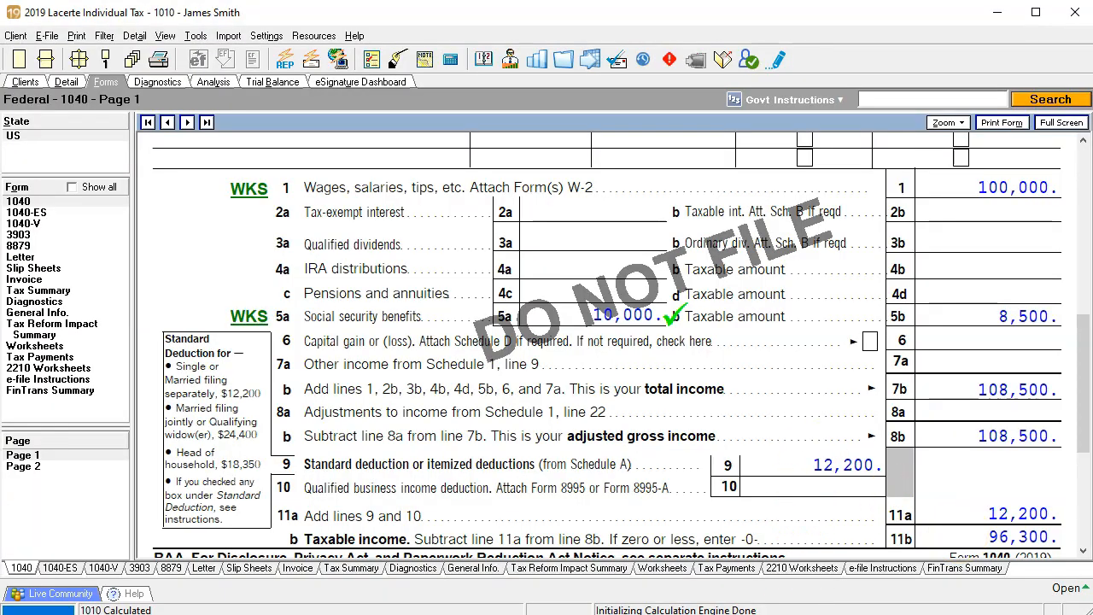
pyautogui.moveTo(1092, 1); pyautogui.dragTo(661, 1)
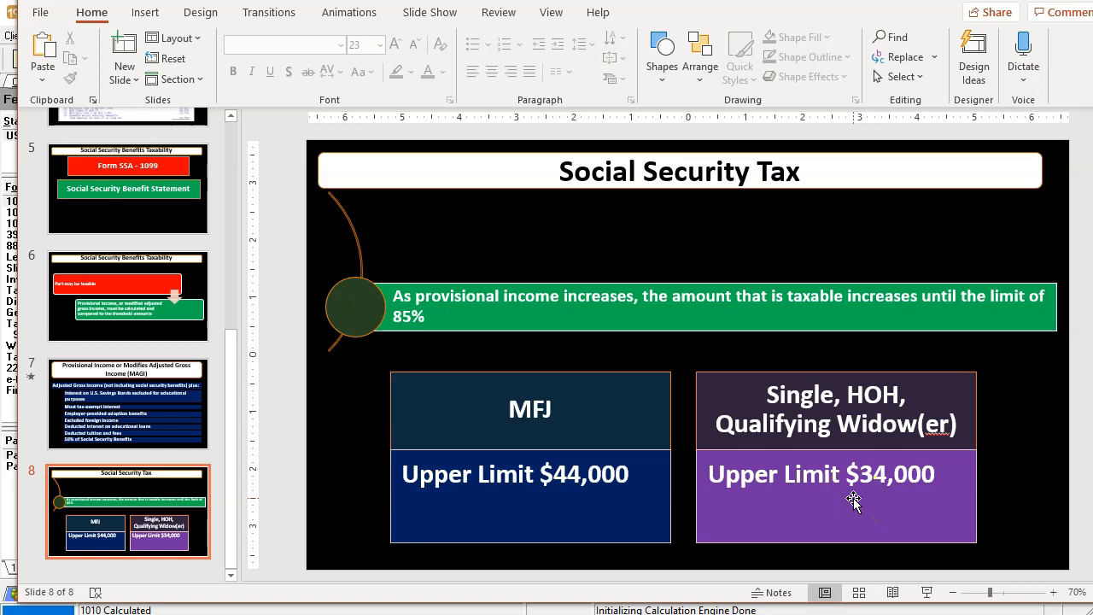
pyautogui.moveTo(643, 1); pyautogui.dragTo(1092, 8)
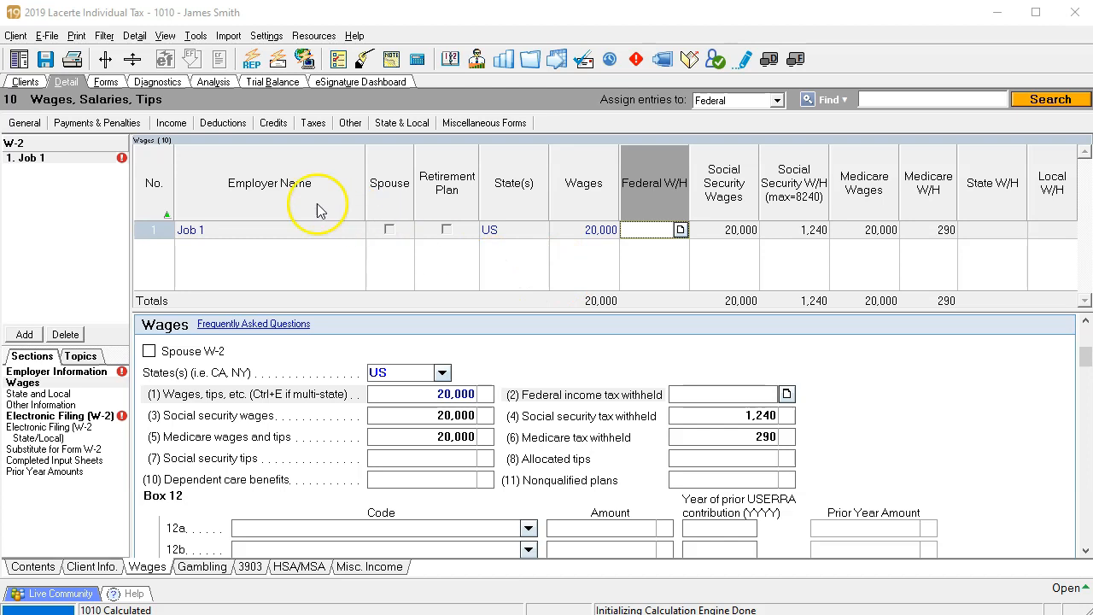
pyautogui.click(106, 82)
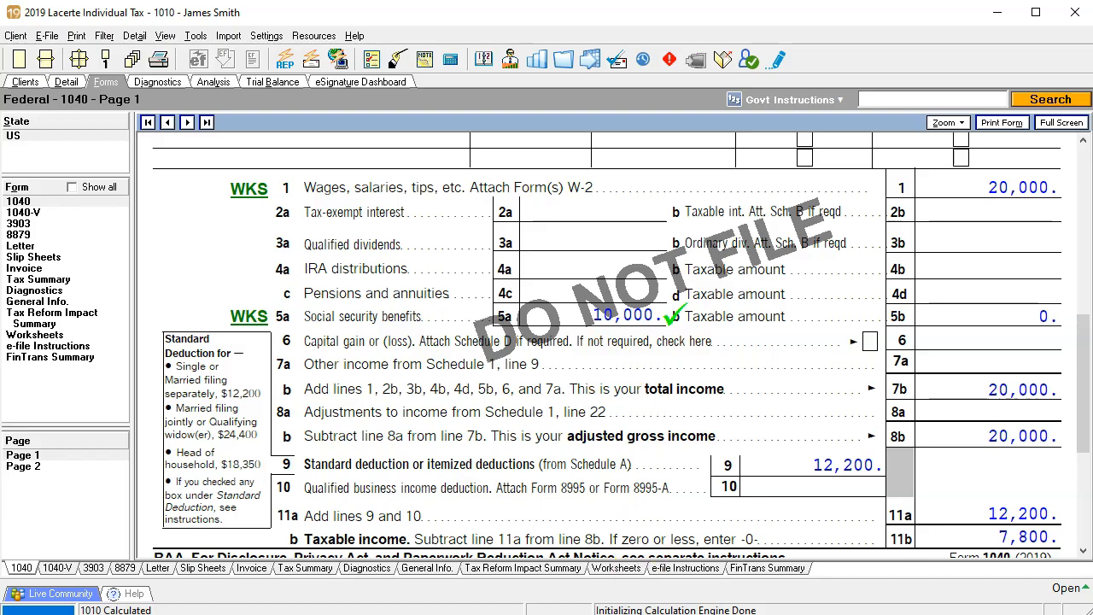
# Step: Switch to the Excel tax worksheet and set the W-2 income in cell C3 of the Income Worksheet sheet to 20000
pyautogui.hotkey('alt', 'Tab')
pyautogui.click(232, 589)
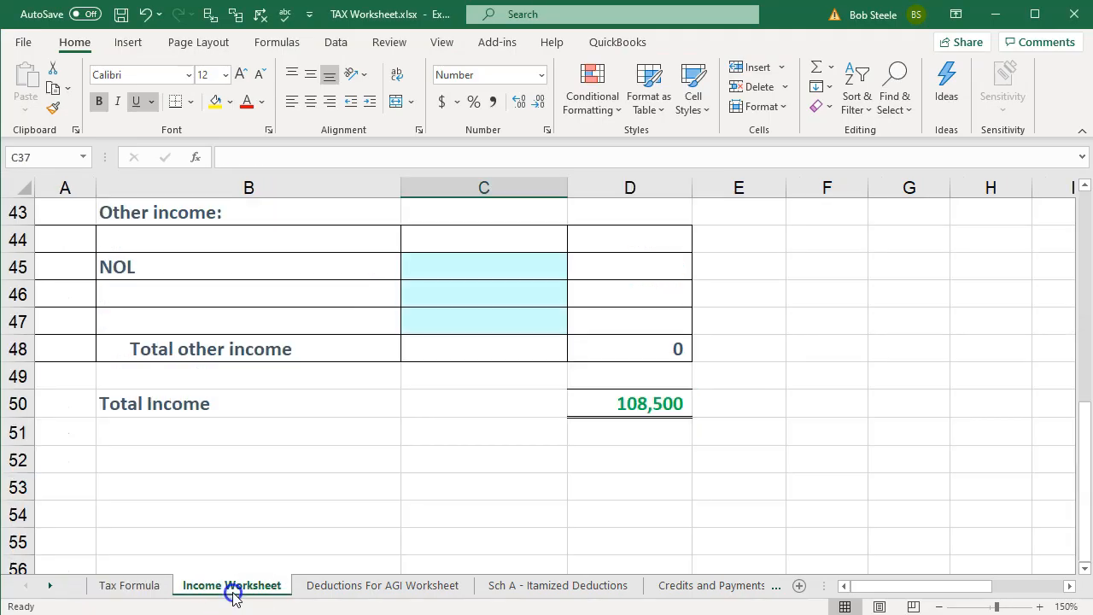
pyautogui.scroll(14, 401, 316)
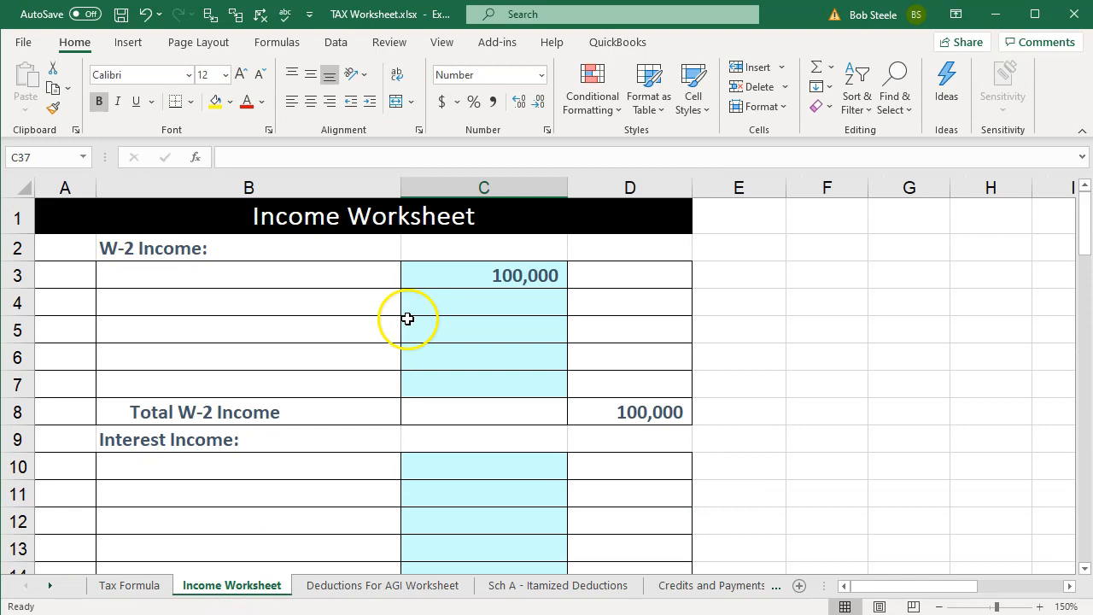
pyautogui.click(511, 277)
pyautogui.write('20000')
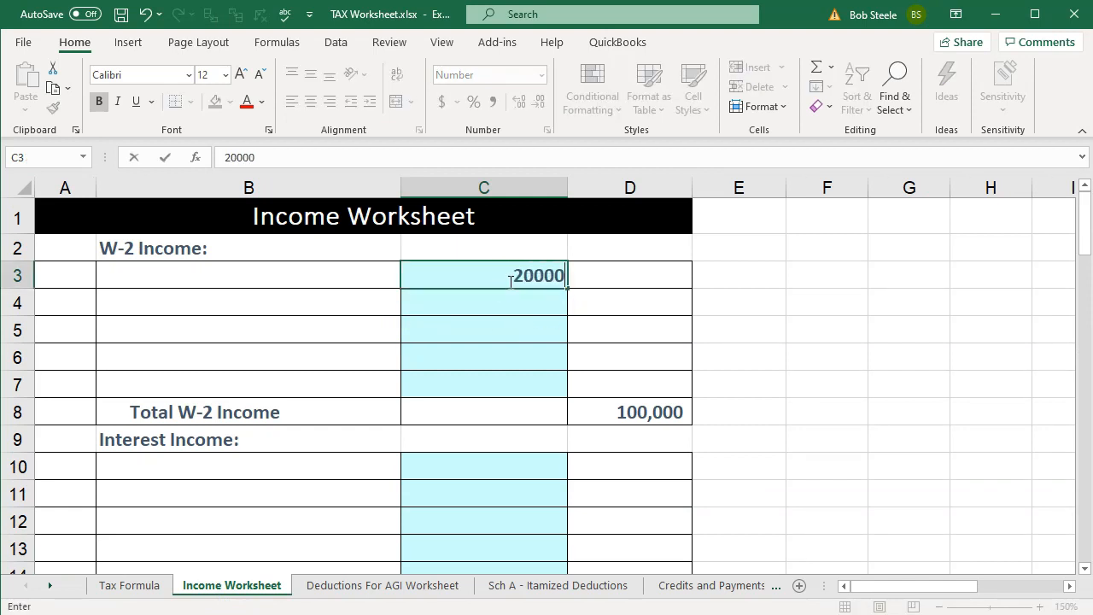
pyautogui.press('Return')
# Step: Change the Social Security formula in cell C36 to multiply the 10000 of benefits by 0
pyautogui.scroll(-5, 510, 282)
pyautogui.scroll(-4, 509, 281)
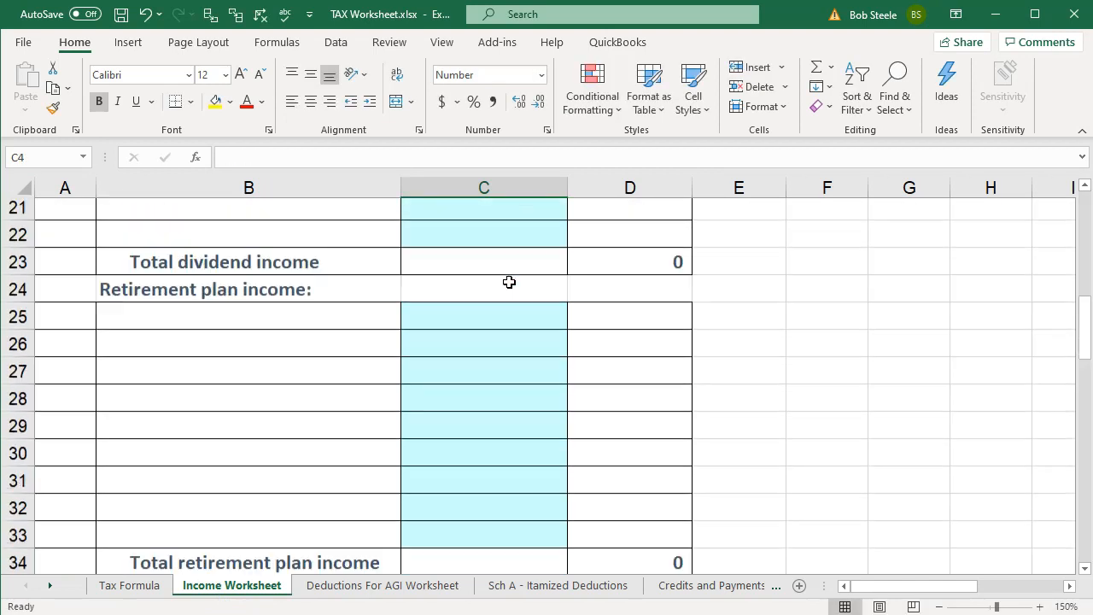
pyautogui.doubleClick(509, 429)
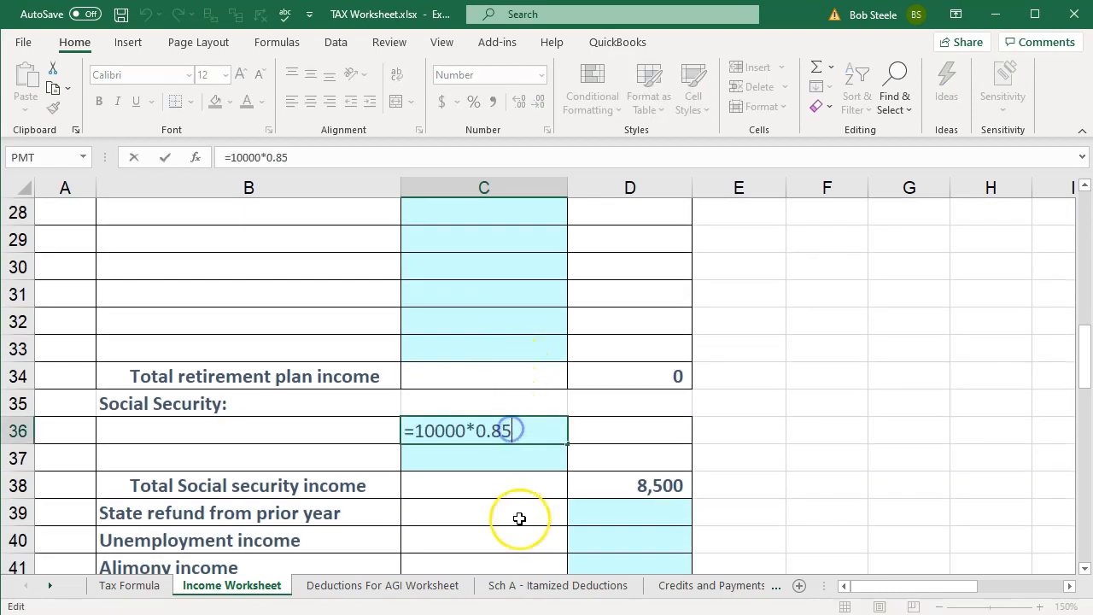
pyautogui.press('BackSpace')
pyautogui.press('BackSpace')
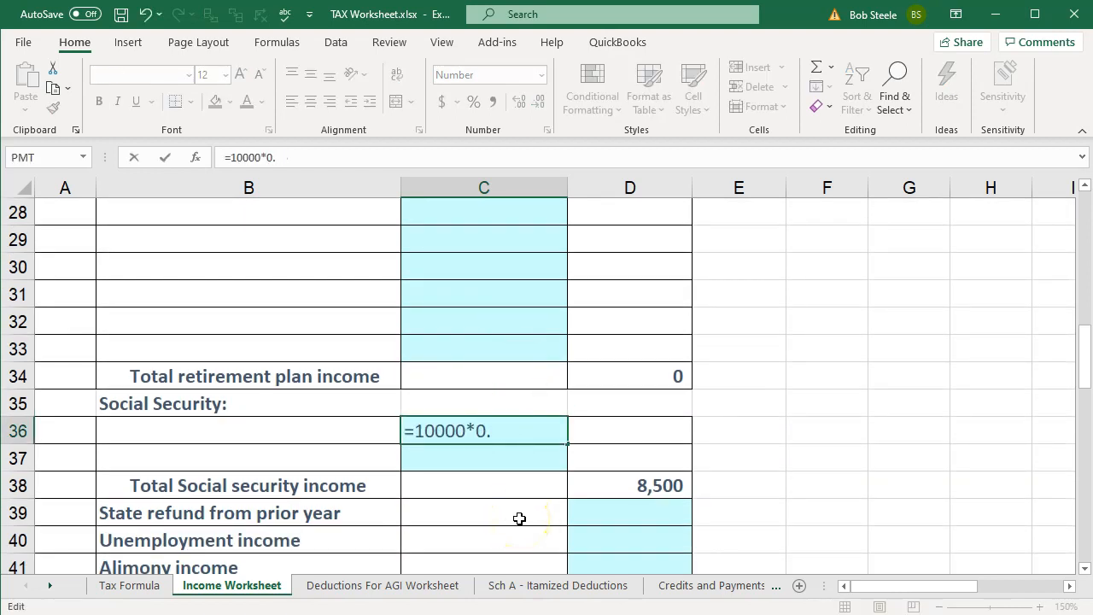
pyautogui.press('Return')
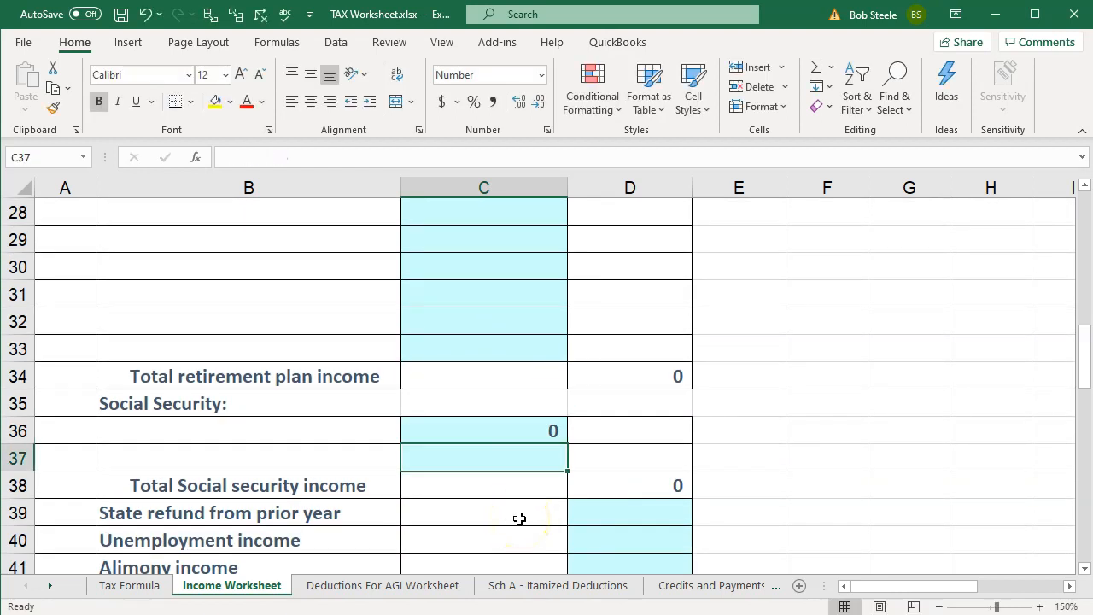
pyautogui.click(493, 434)
# Step: Check the standard deduction and tax income on the Tax Formula sheet, and return to Form 1040 in Lacerte
pyautogui.click(128, 587)
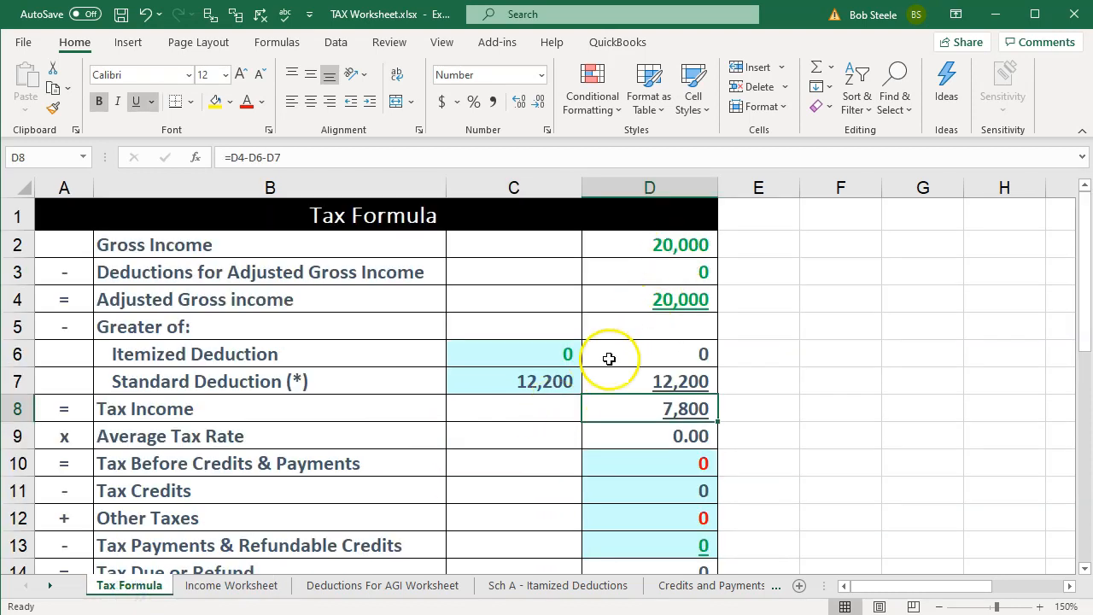
pyautogui.click(541, 386)
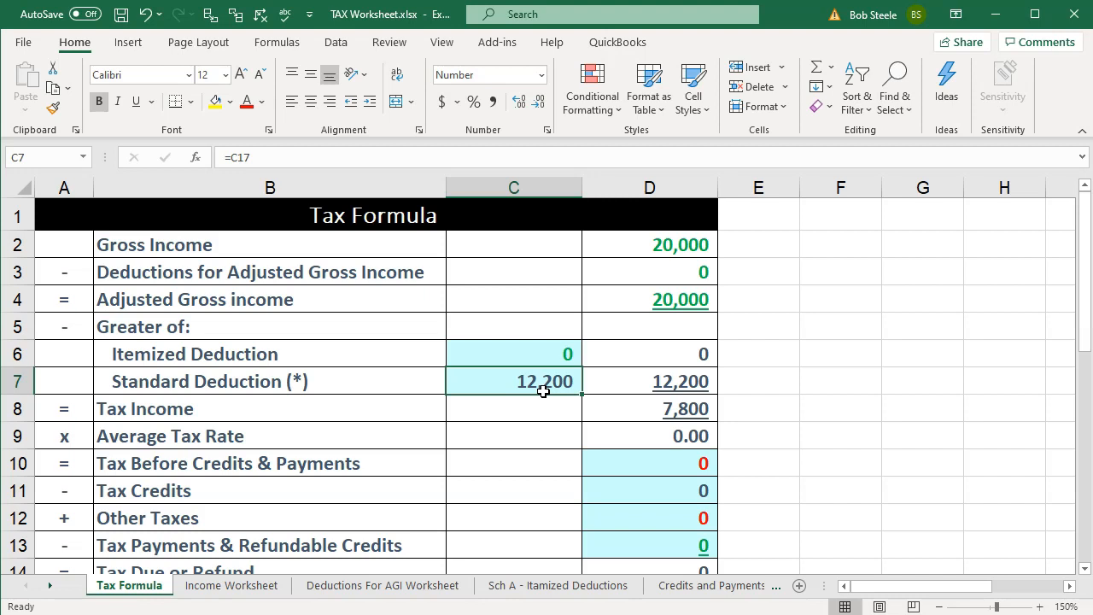
pyautogui.press('Right')
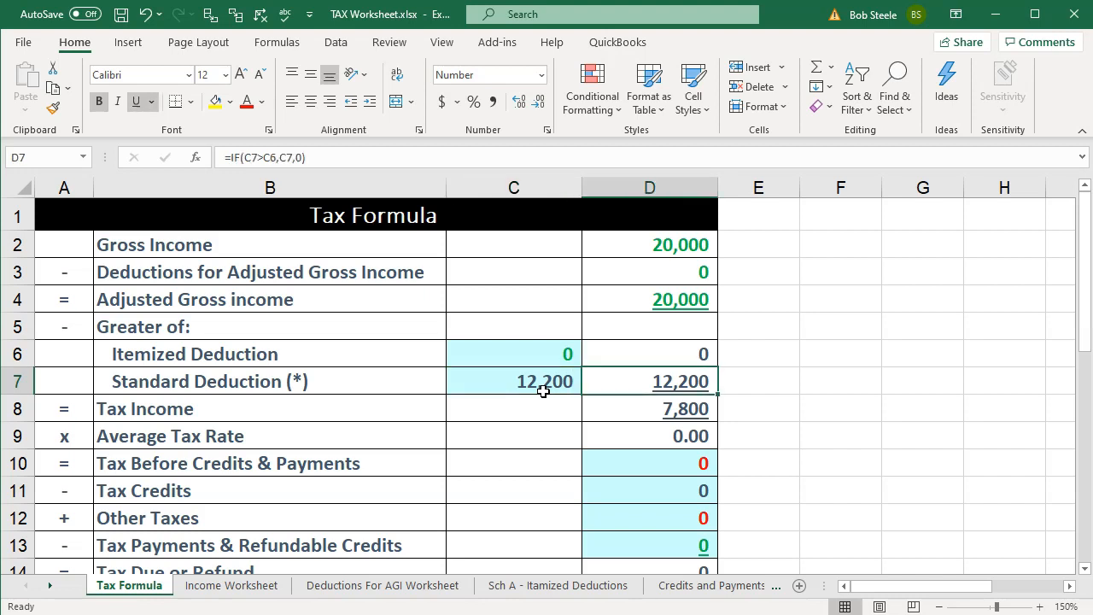
pyautogui.press('Down')
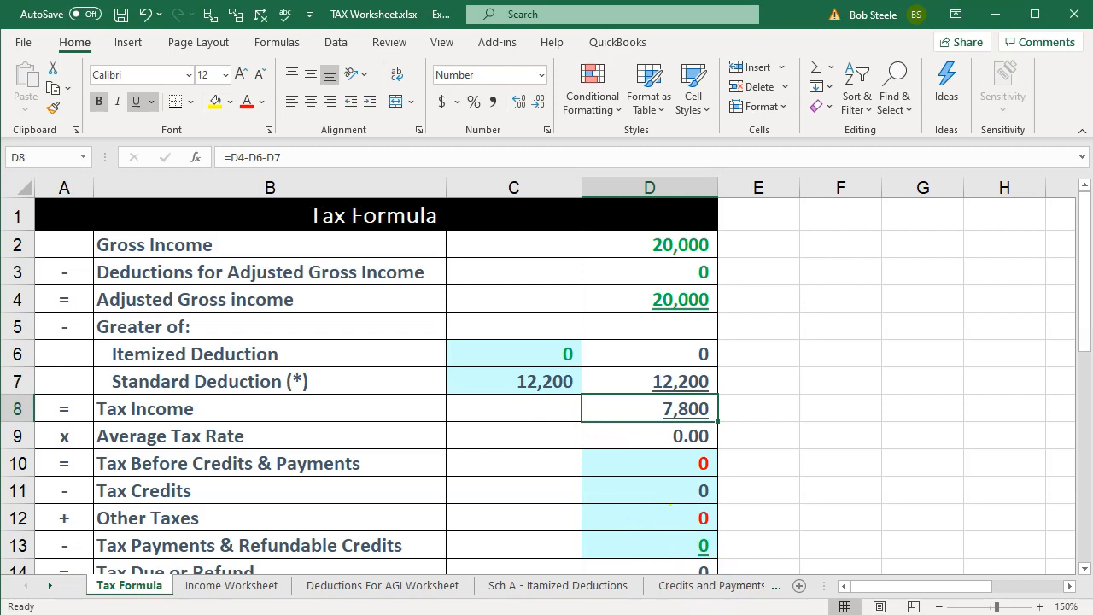
pyautogui.click(798, 611)
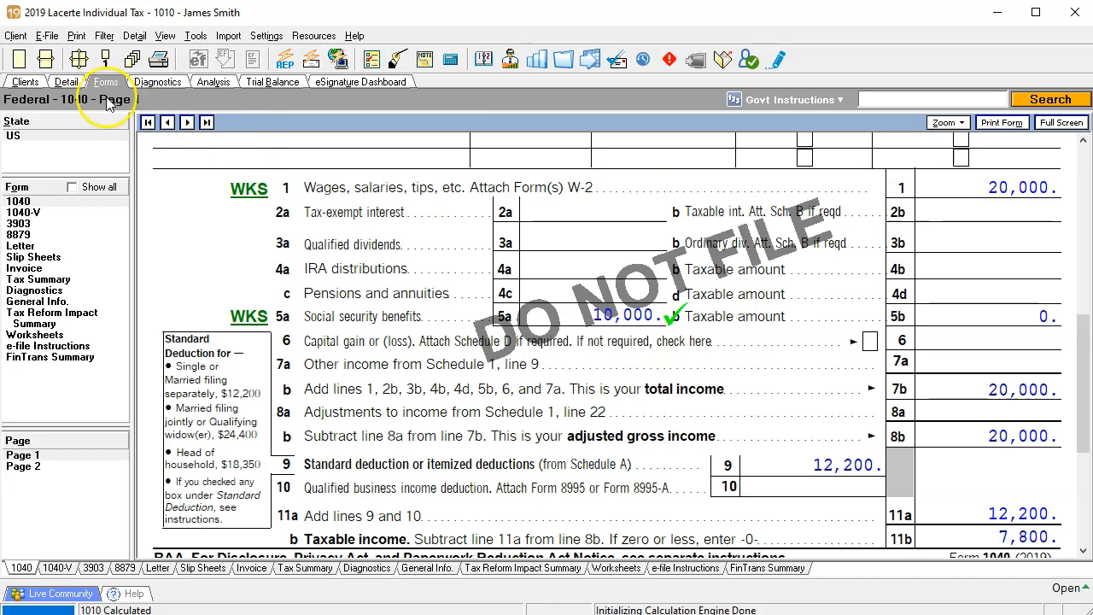
# Step: Set the Job 1 wages to 25,000 in the W-2 detail input and display the recalculated Form 1040
pyautogui.click(66, 82)
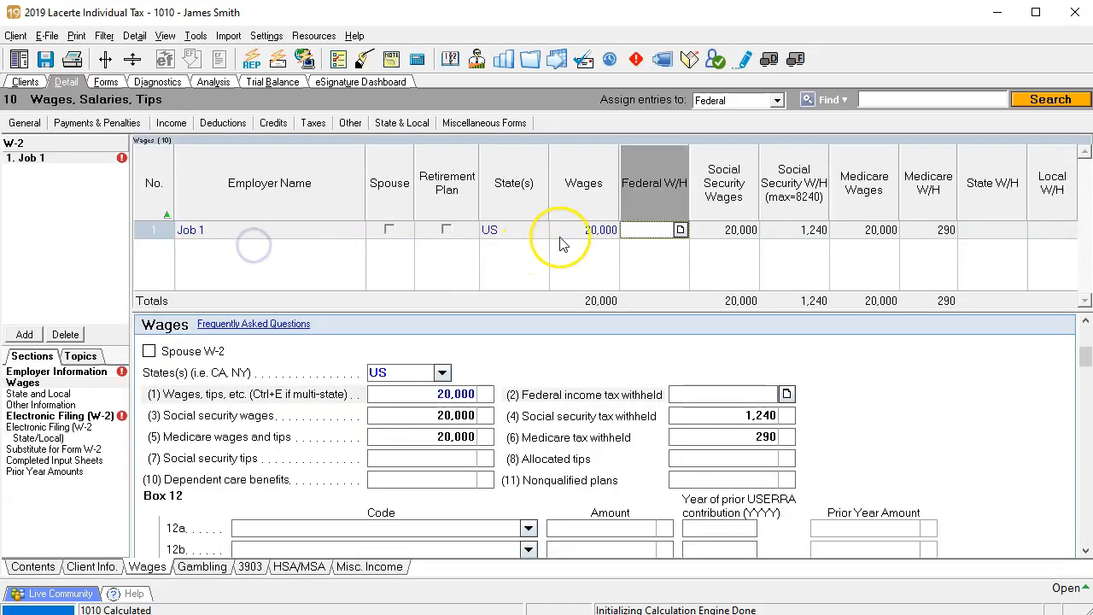
pyautogui.click(568, 230)
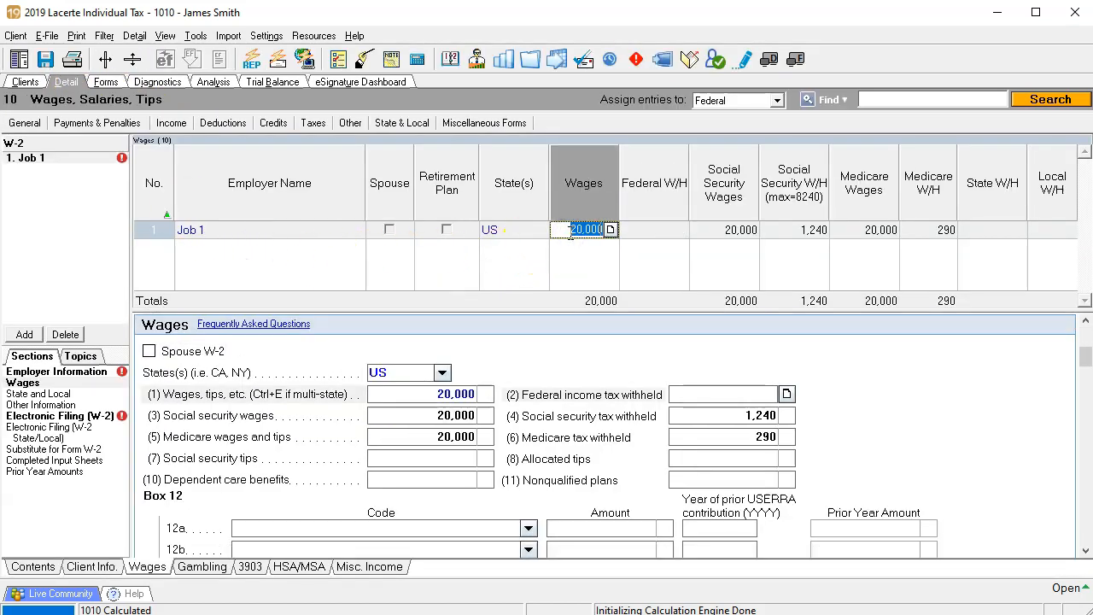
pyautogui.write('25,000')
pyautogui.press('Tab')
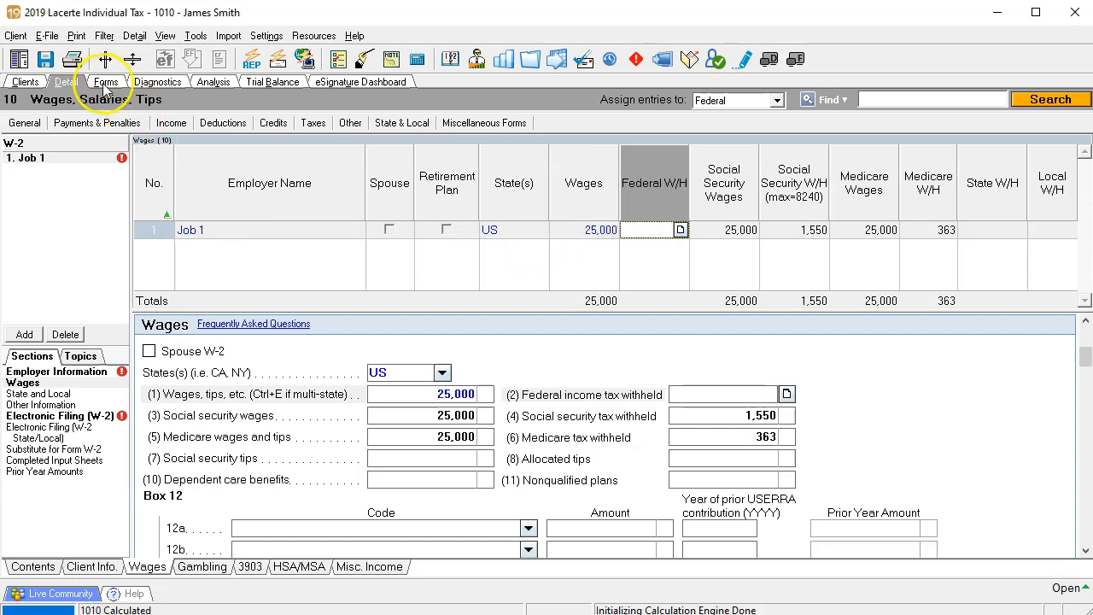
pyautogui.click(105, 83)
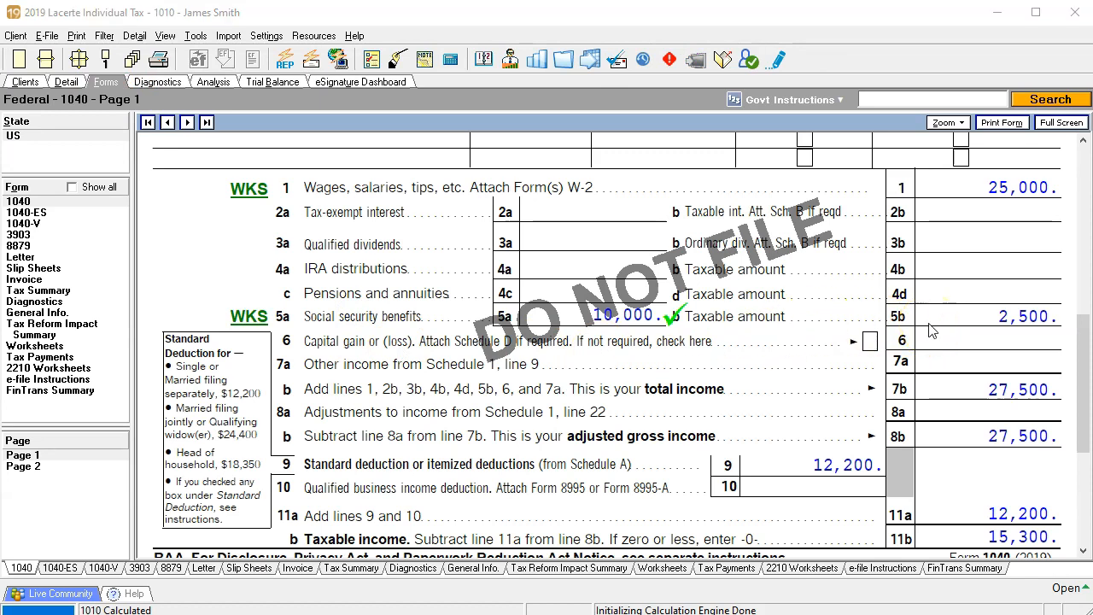
# Step: Divide 2500 by 10000 in the Calculator to get the taxable share of benefits, and move it out of the way
pyautogui.moveTo(481, 166); pyautogui.dragTo(288, 166)
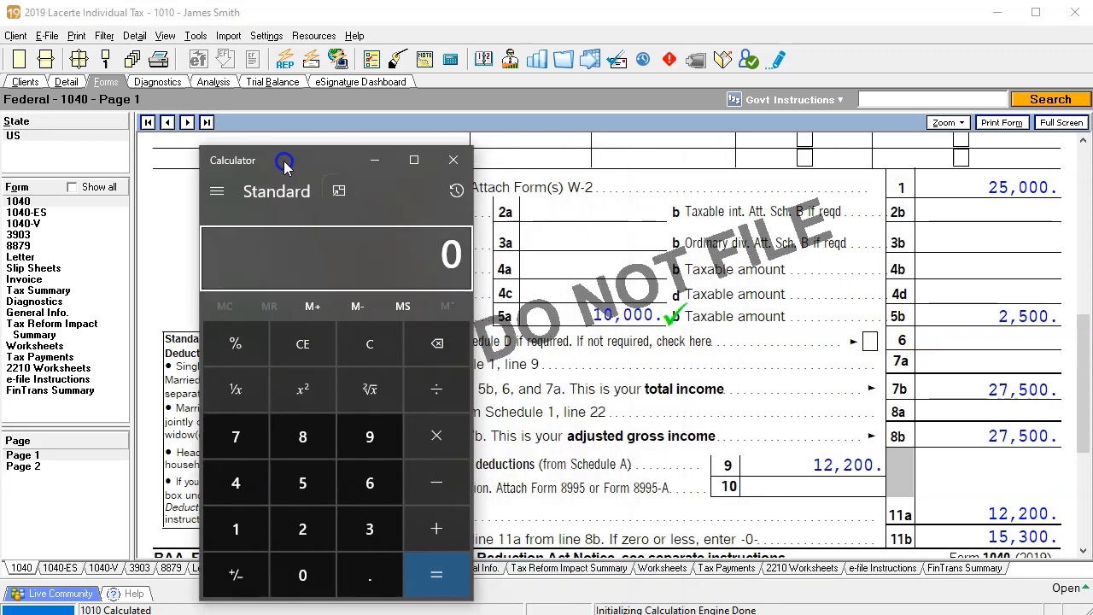
pyautogui.write('2500')
pyautogui.press('/')
pyautogui.write('10000')
pyautogui.press('Return')
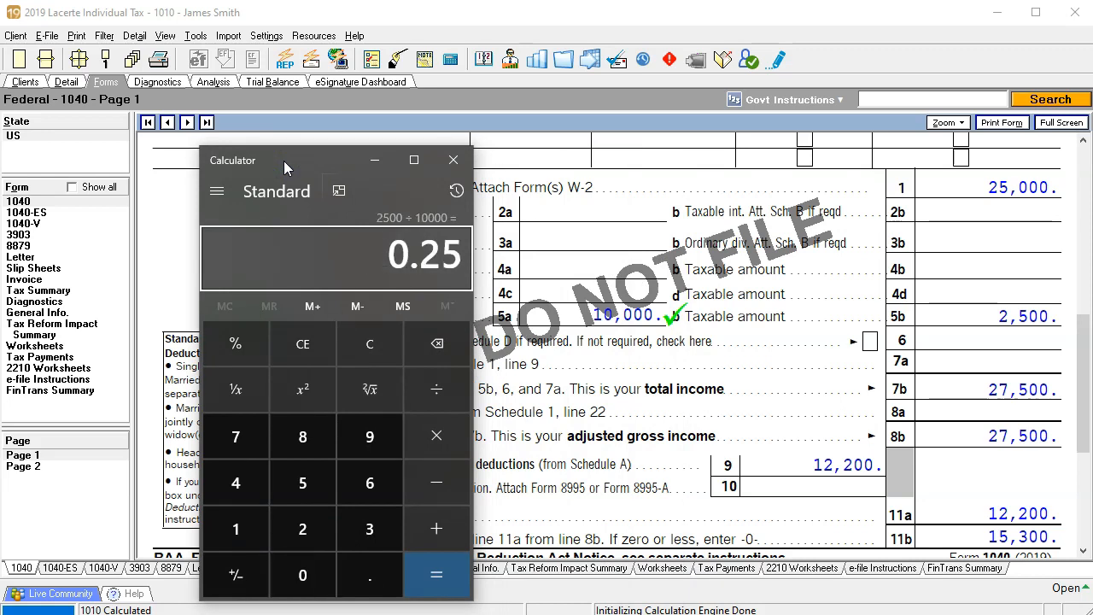
pyautogui.moveTo(283, 161); pyautogui.dragTo(1086, 171)
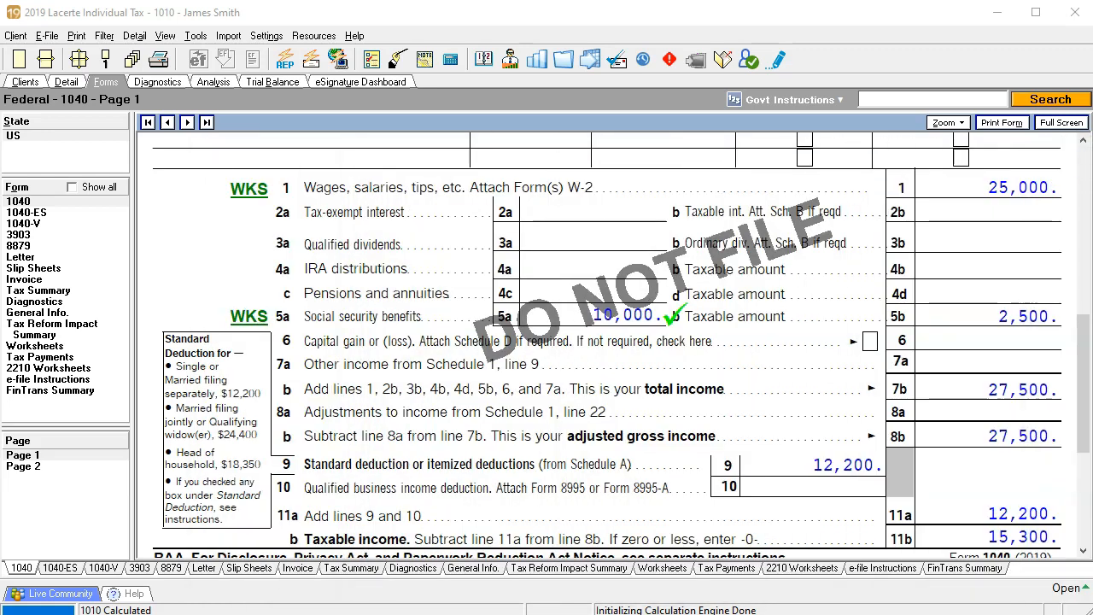
# Step: Review the Social Security Benefits Worksheet behind line 5a, close it, and switch to the Excel tax worksheet
pyautogui.click(254, 318)
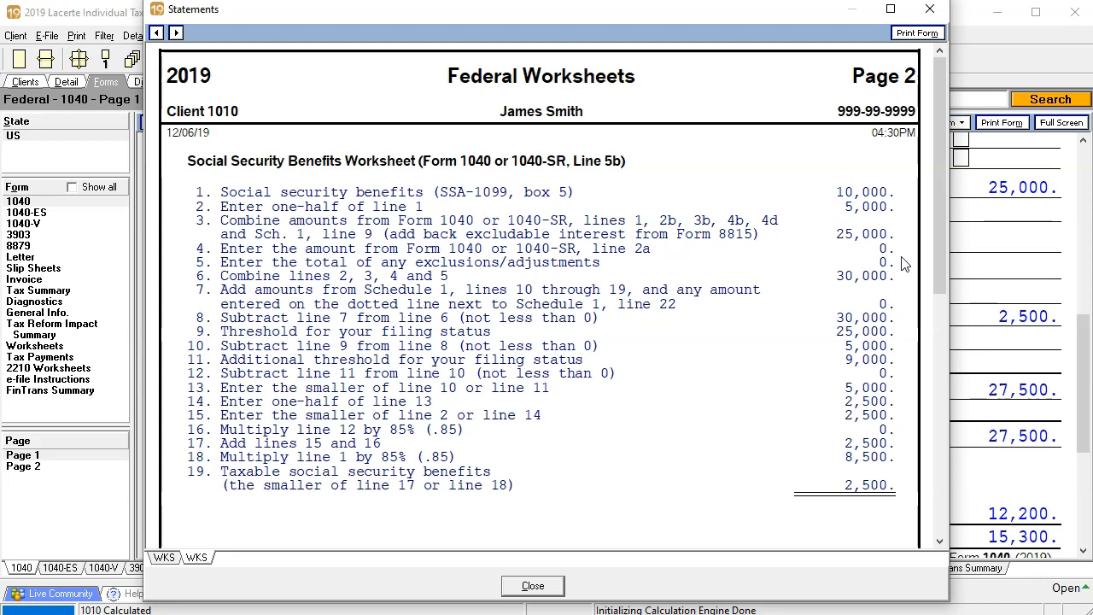
pyautogui.click(929, 10)
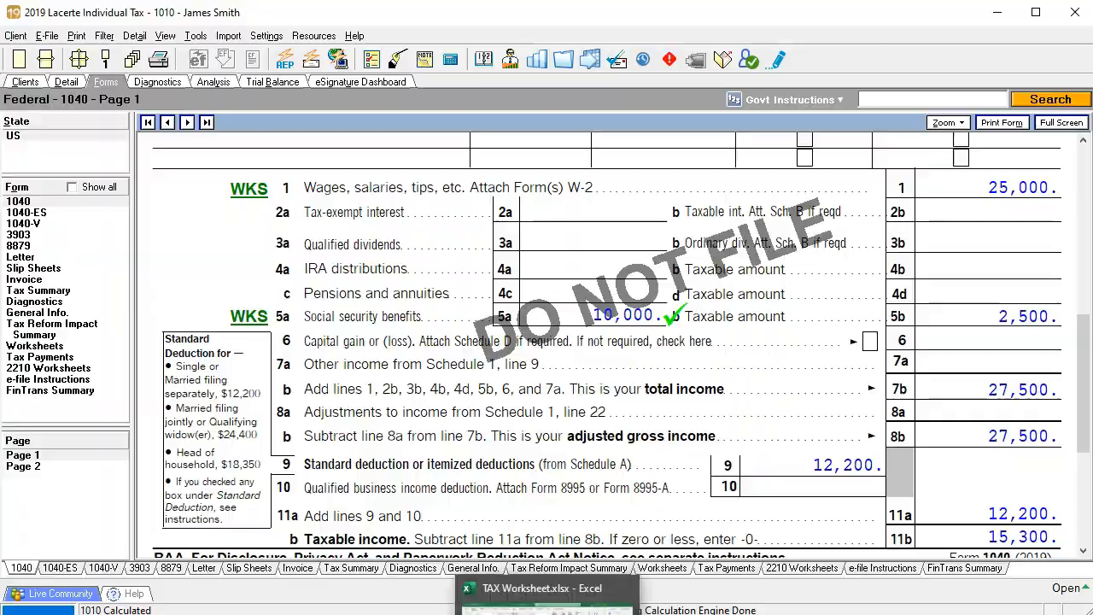
pyautogui.click(547, 612)
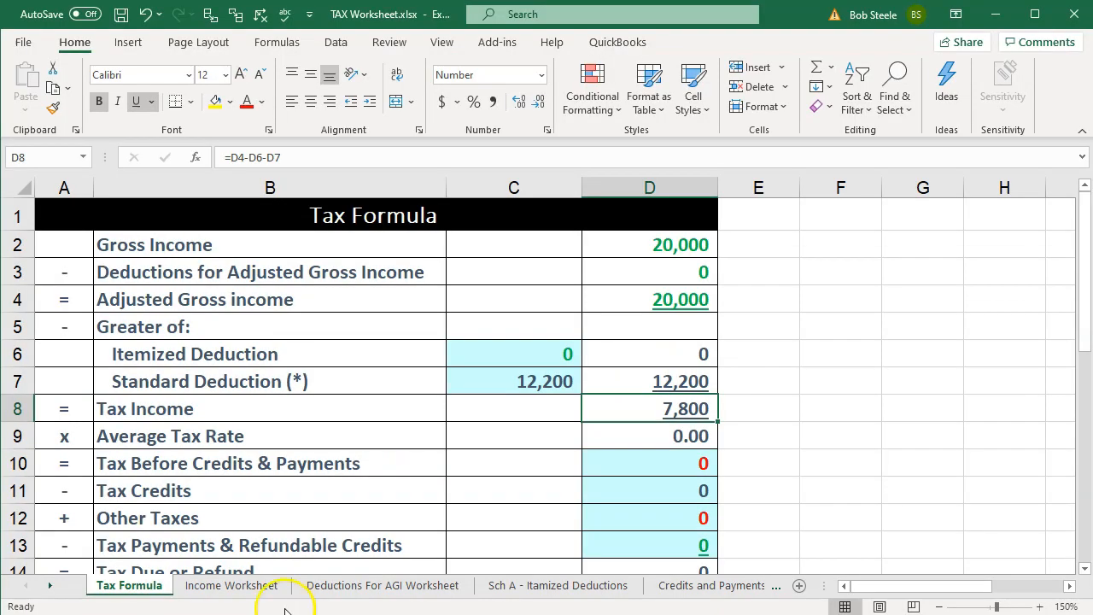
# Step: Set the W-2 income in cell C3 of the Income Worksheet sheet to 25000
pyautogui.click(254, 586)
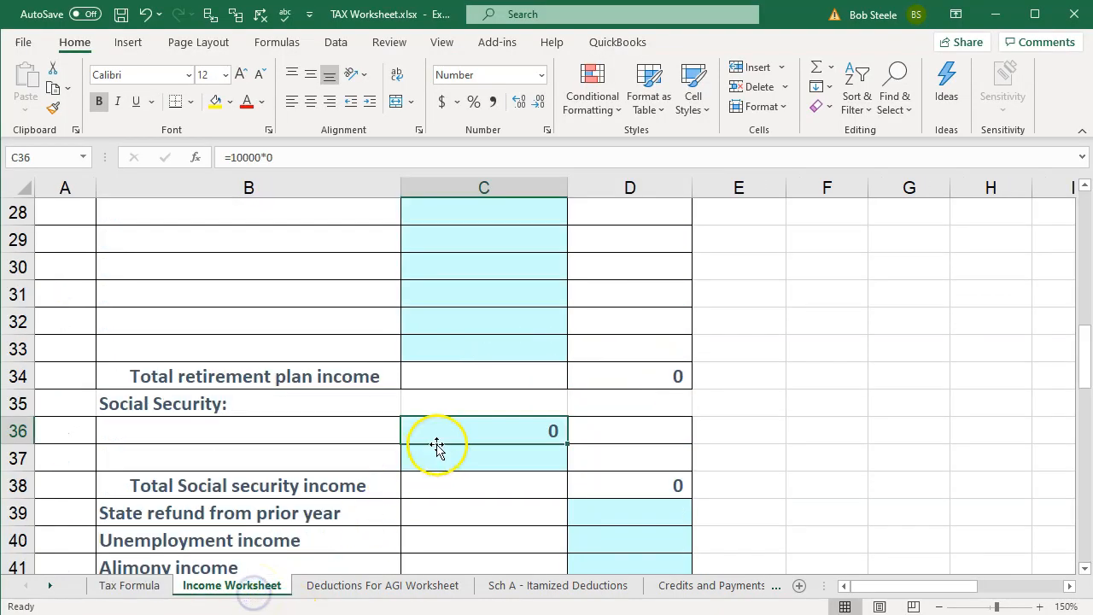
pyautogui.scroll(8, 449, 437)
pyautogui.scroll(1, 450, 436)
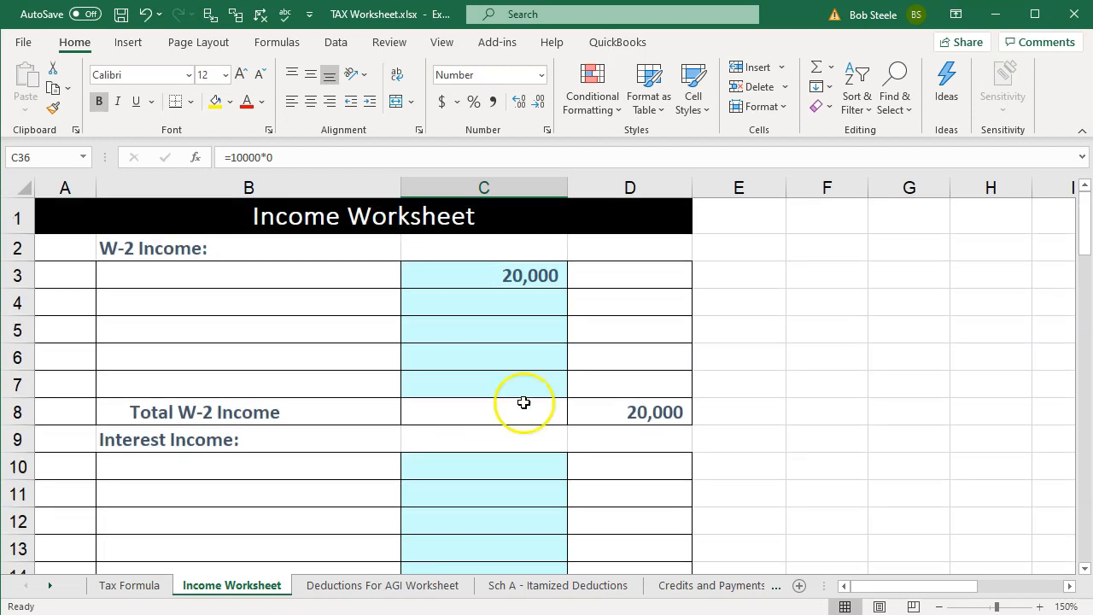
pyautogui.click(522, 278)
pyautogui.write('200')
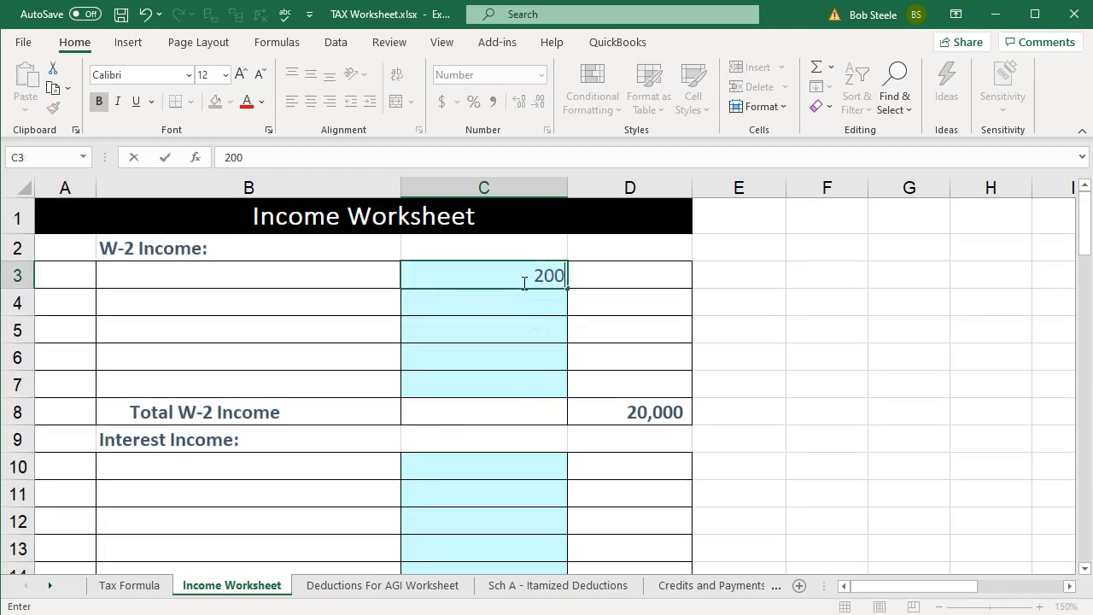
pyautogui.press('BackSpace')
pyautogui.press('BackSpace')
pyautogui.write('5000')
pyautogui.press('Return')
# Step: Change the Social Security formula in cell C36 to multiply the 10000 of benefits by .25
pyautogui.scroll(-3, 524, 283)
pyautogui.scroll(-7, 522, 283)
pyautogui.click(506, 344)
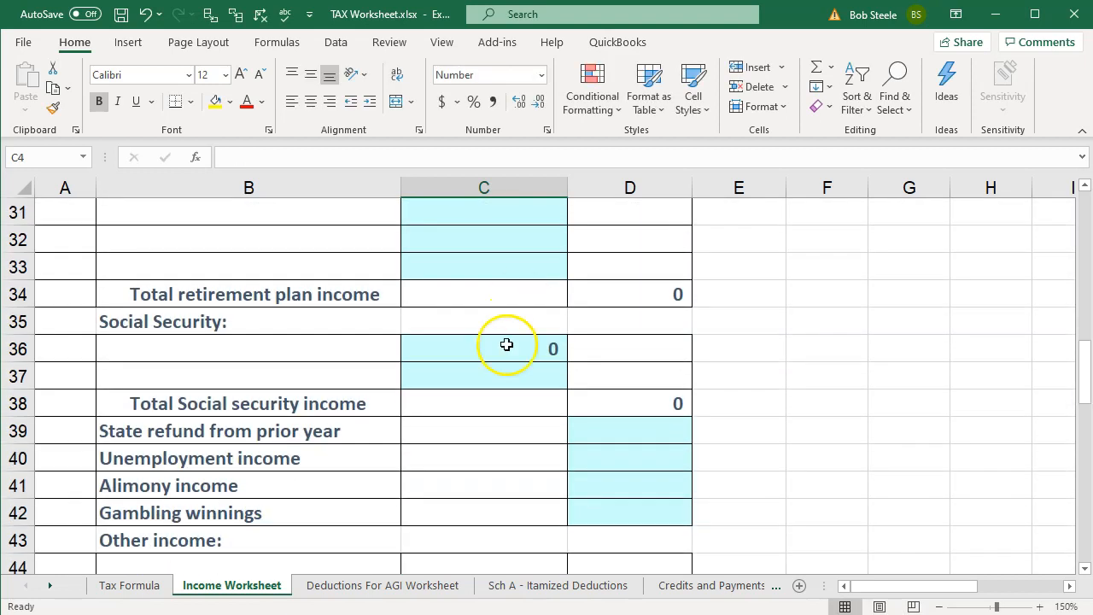
pyautogui.doubleClick(501, 351)
pyautogui.press('BackSpace')
pyautogui.write('.25')
pyautogui.press('Return')
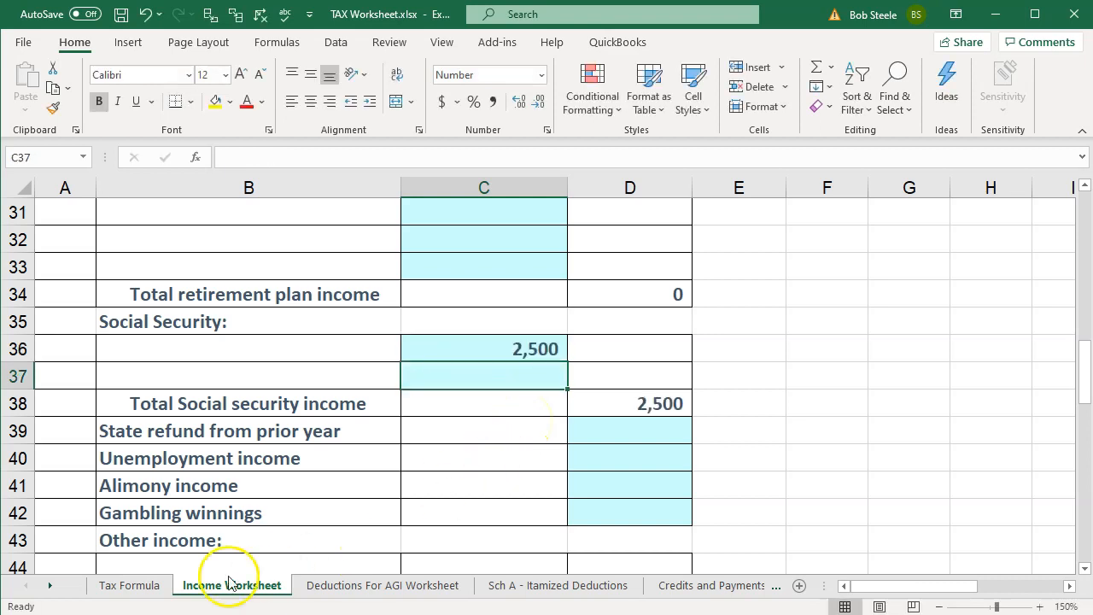
# Step: Check the gross income, standard deduction and tax income on the Tax Formula sheet, and return to Form 1040 in Lacerte
pyautogui.click(130, 593)
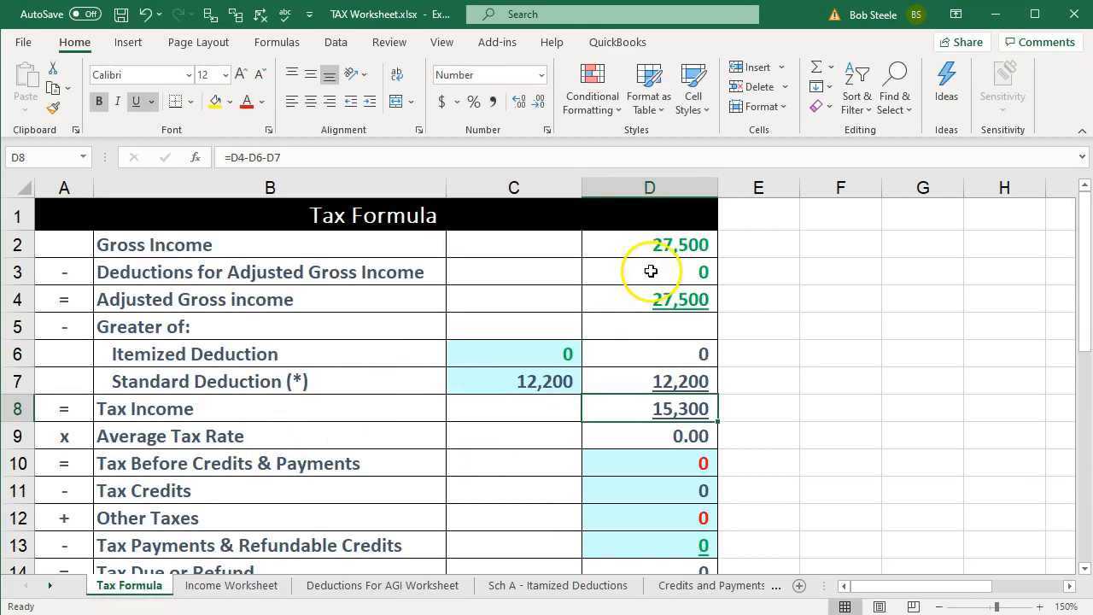
pyautogui.click(649, 246)
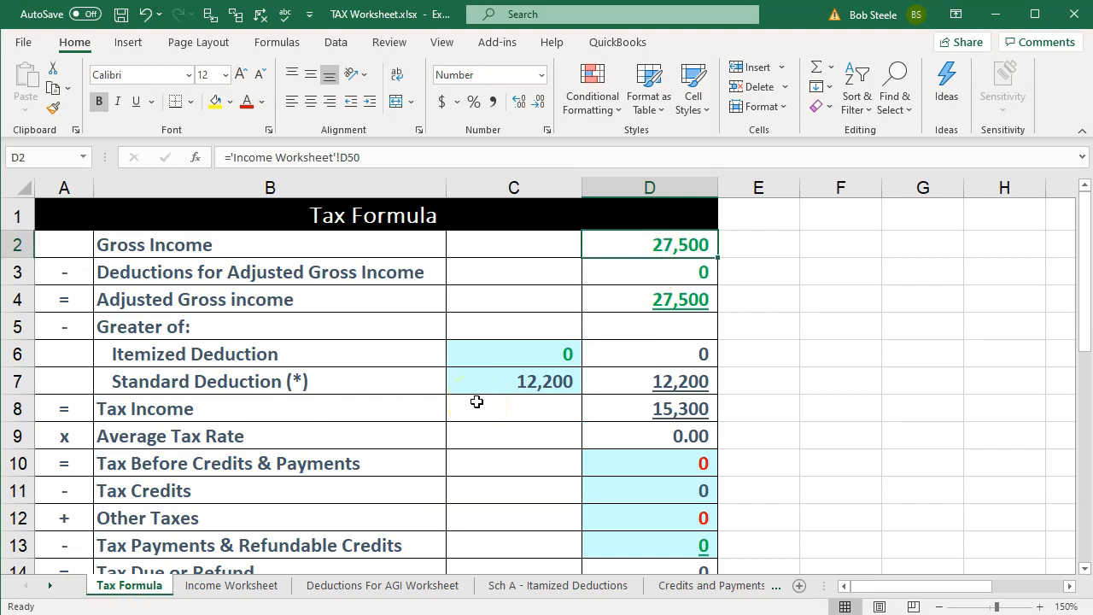
pyautogui.click(634, 384)
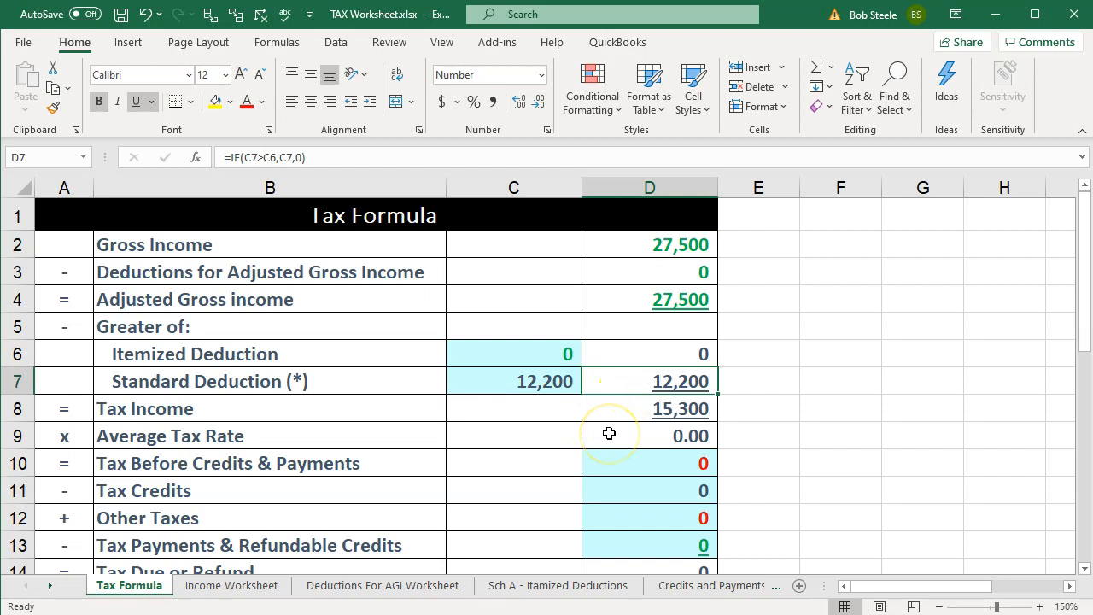
pyautogui.click(616, 416)
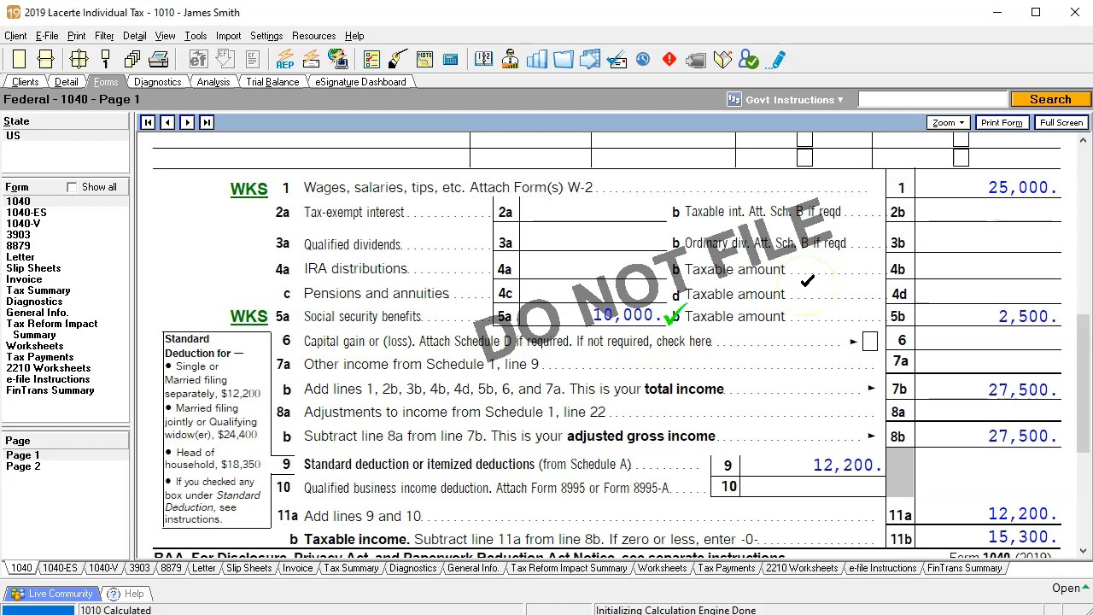
# Step: Raise the Job 1 wages to 28,000 and display the recalculated Form 1040
pyautogui.click(66, 81)
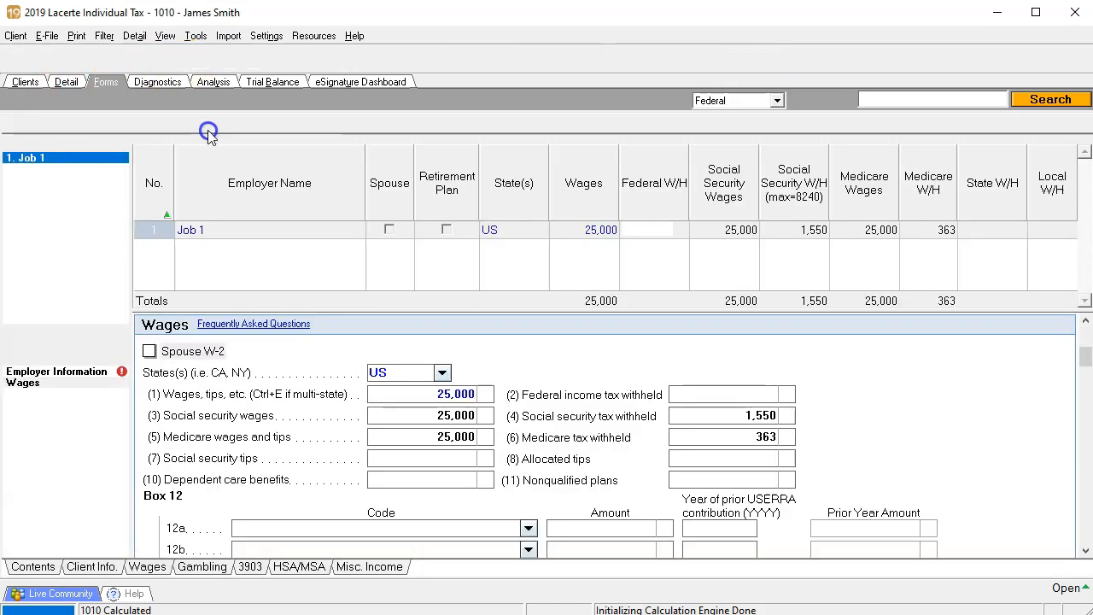
pyautogui.click(565, 232)
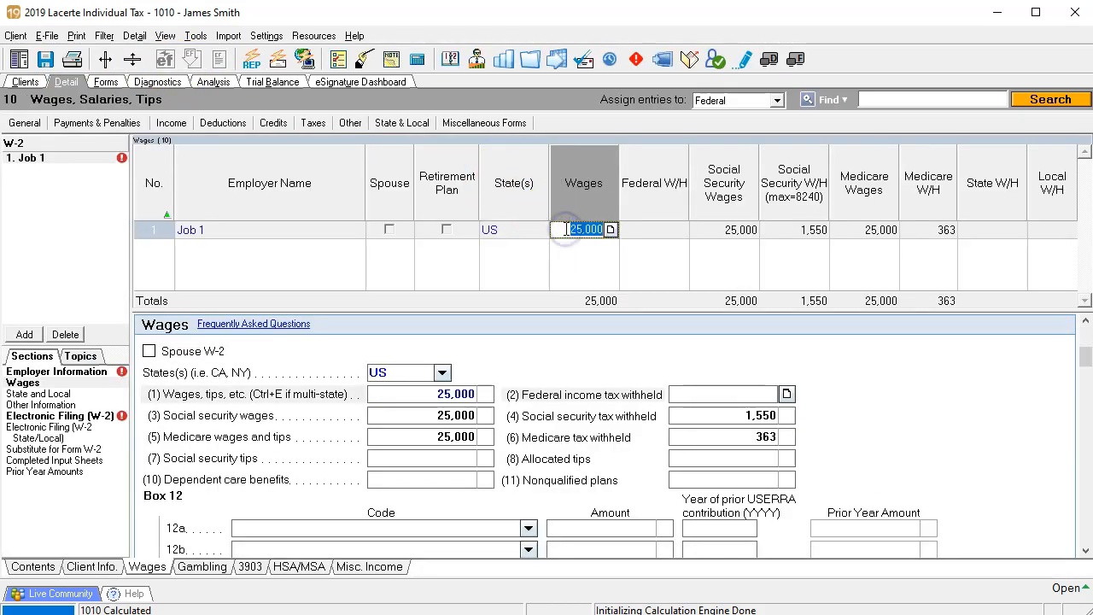
pyautogui.write('28,000')
pyautogui.press('Tab')
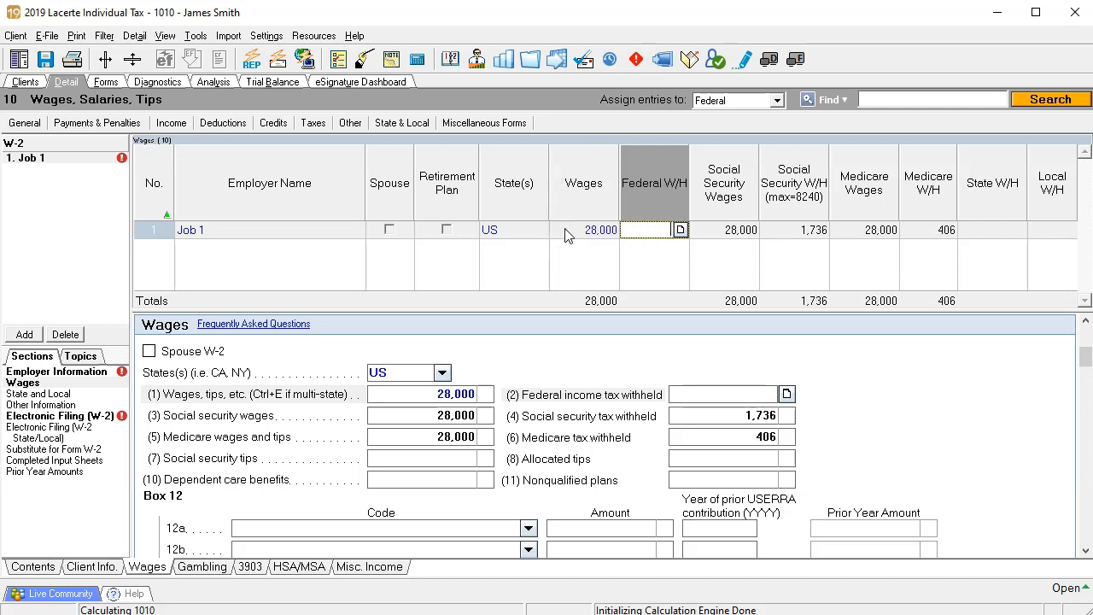
pyautogui.click(106, 82)
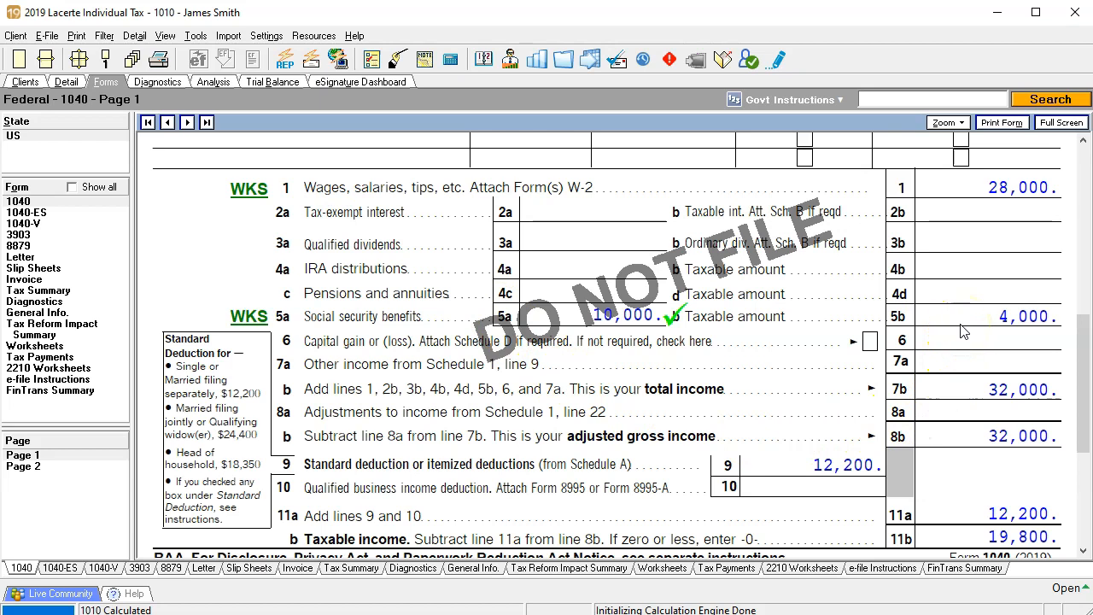
# Step: Change the Job 1 wages to 30,000 and show Form 1040 with the updated taxable social security amount
pyautogui.click(67, 84)
pyautogui.click(565, 235)
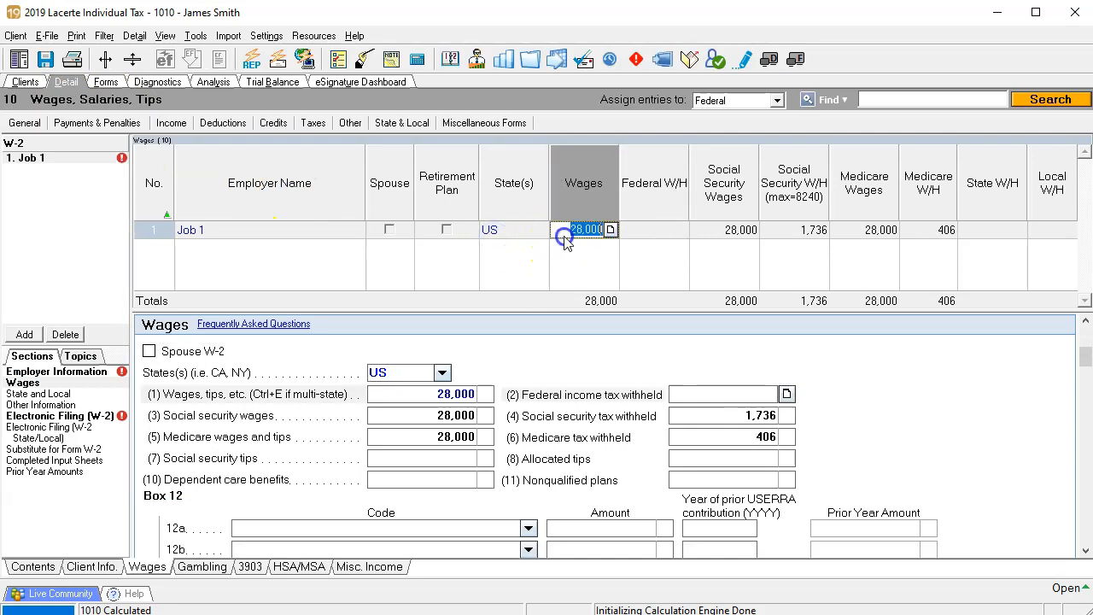
pyautogui.write('3')
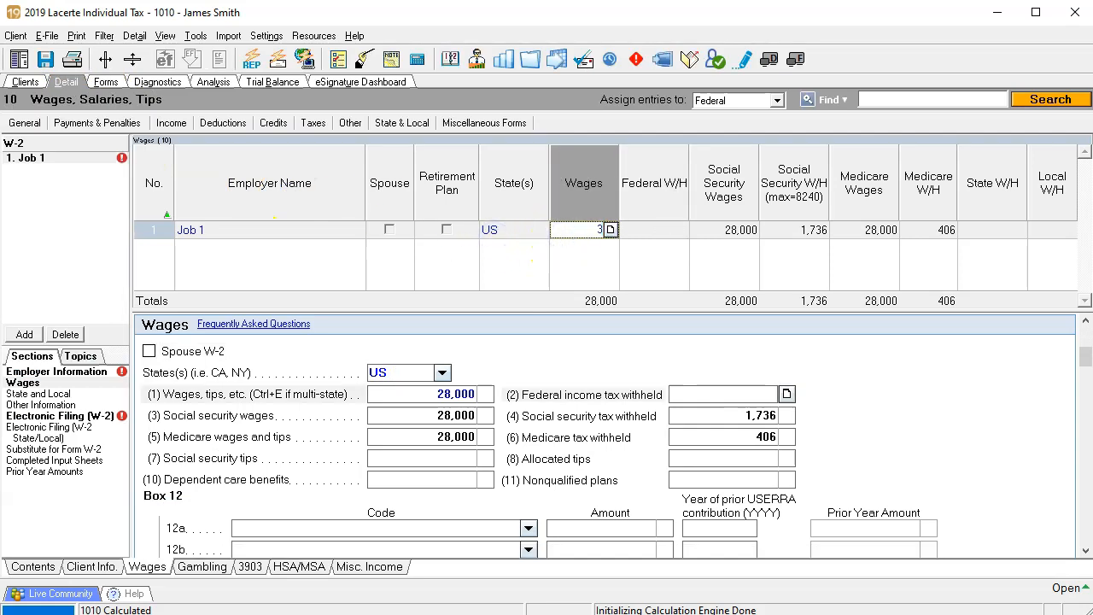
pyautogui.write('0000')
pyautogui.press('Tab')
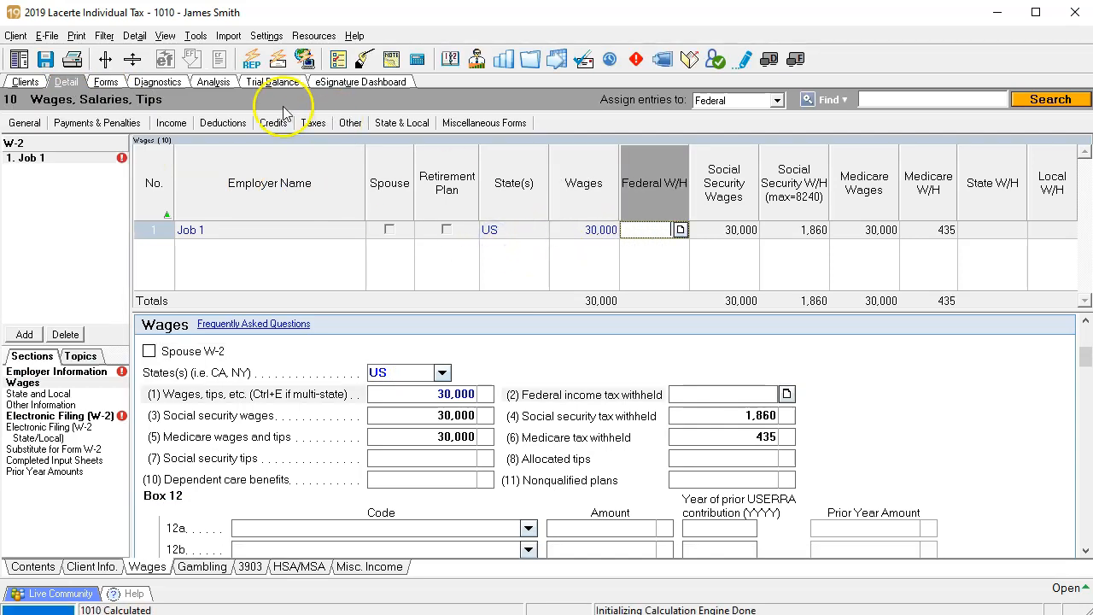
pyautogui.click(219, 89)
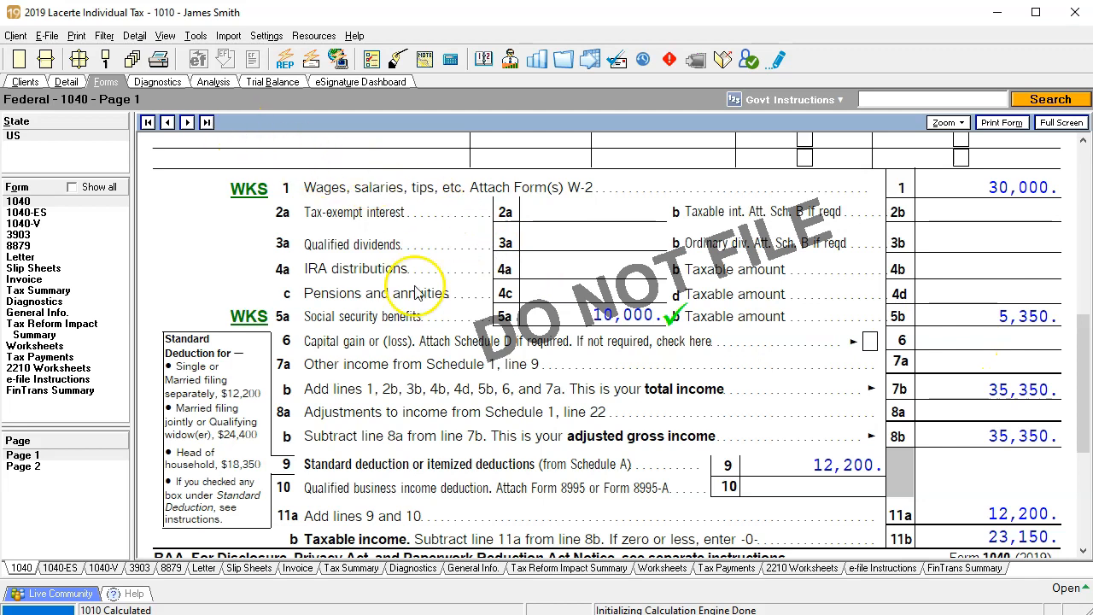
# Step: Set the Job 1 wages to 33,000 and return to the recalculated Form 1040
pyautogui.click(67, 83)
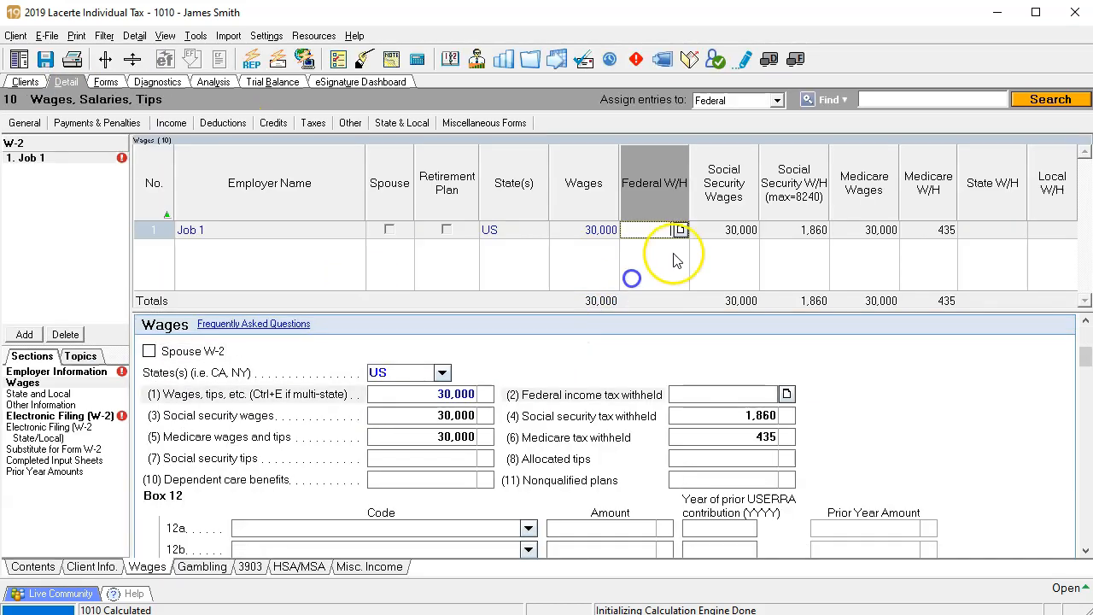
pyautogui.click(601, 230)
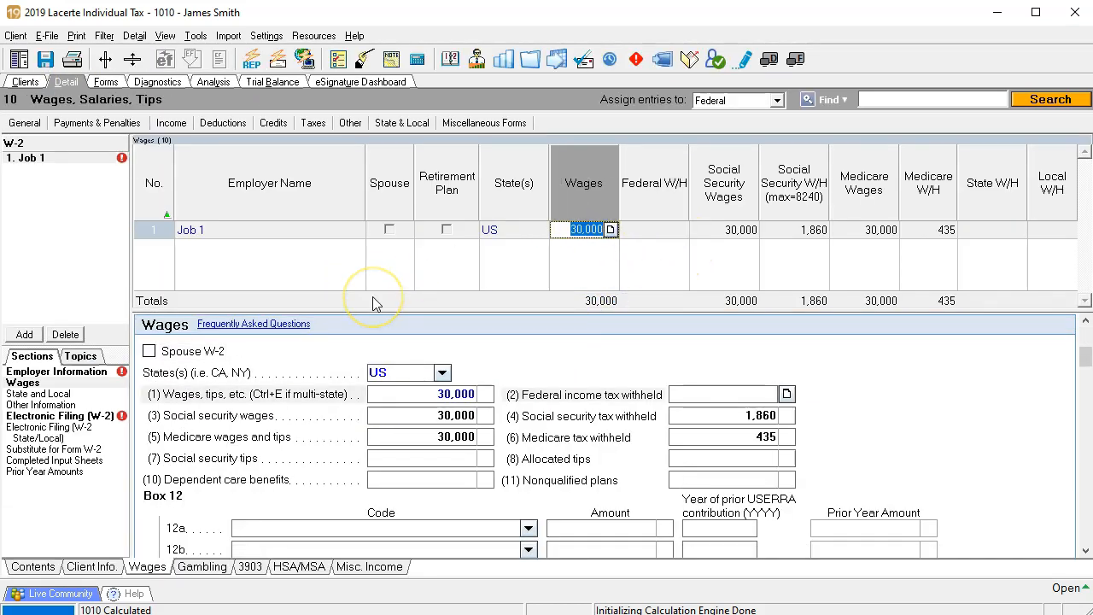
pyautogui.write('3')
pyautogui.write('3,00')
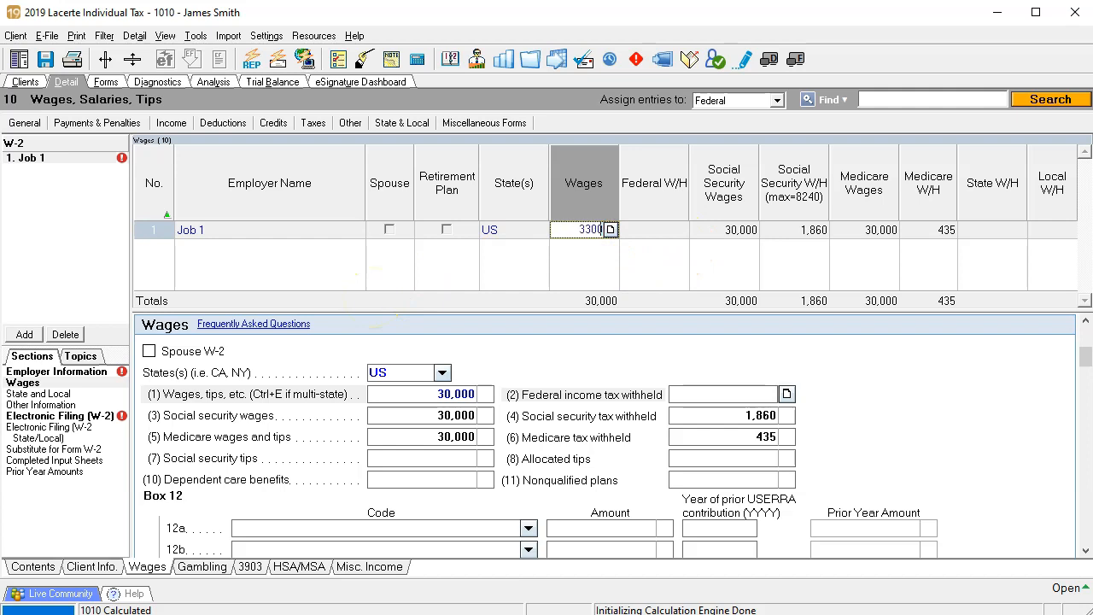
pyautogui.write('0')
pyautogui.press('Tab')
pyautogui.click(106, 83)
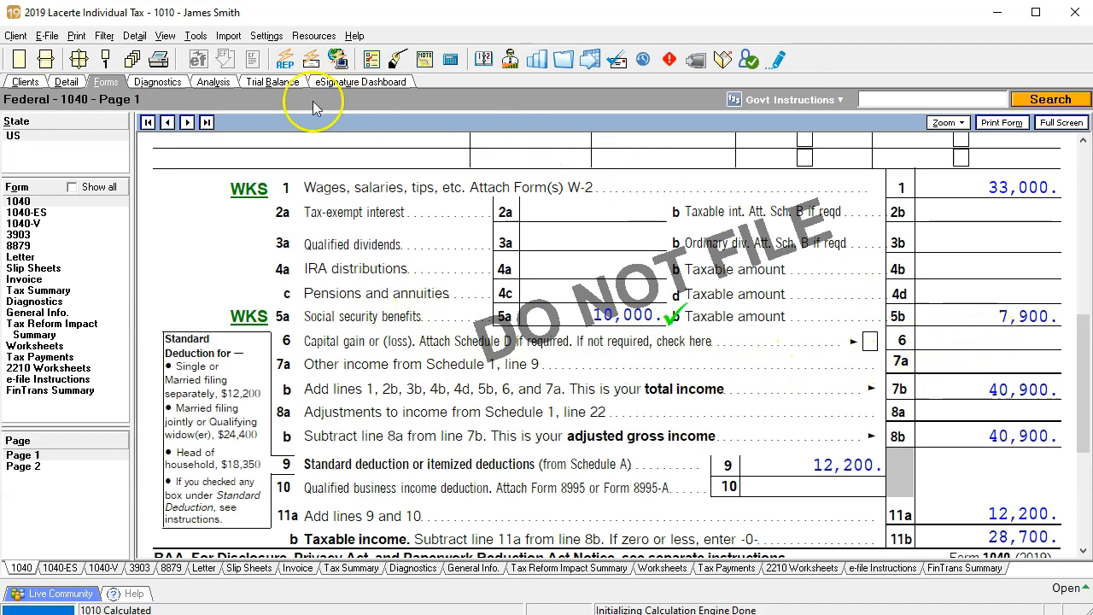
# Step: Increase the Job 1 wages to 34,000 and view the taxable benefits on the recalculated Form 1040
pyautogui.click(66, 81)
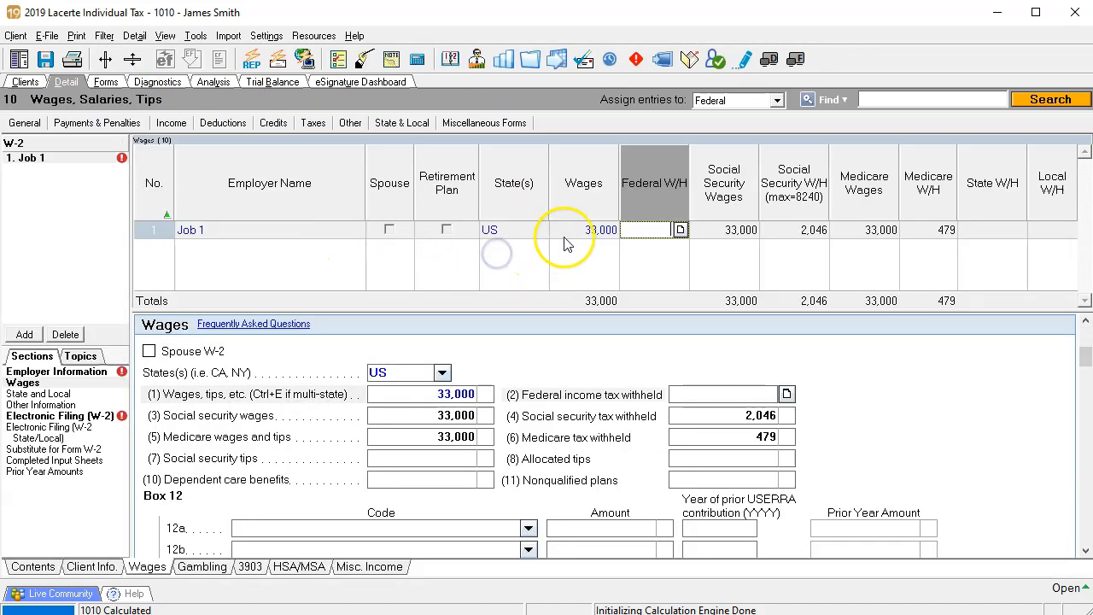
pyautogui.click(566, 233)
pyautogui.write('34,0')
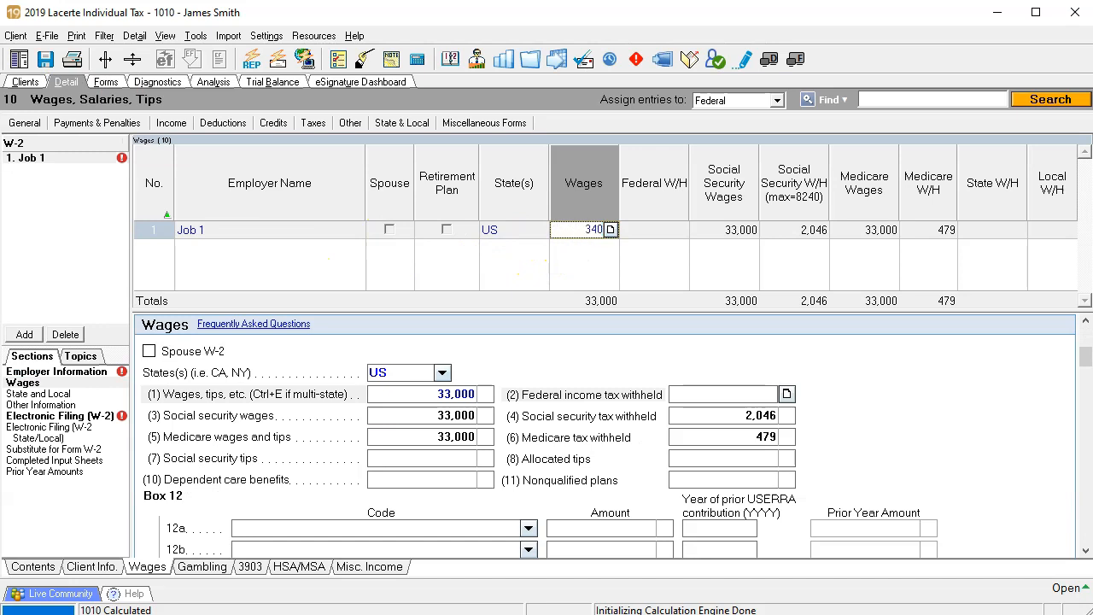
pyautogui.write('00')
pyautogui.press('Tab')
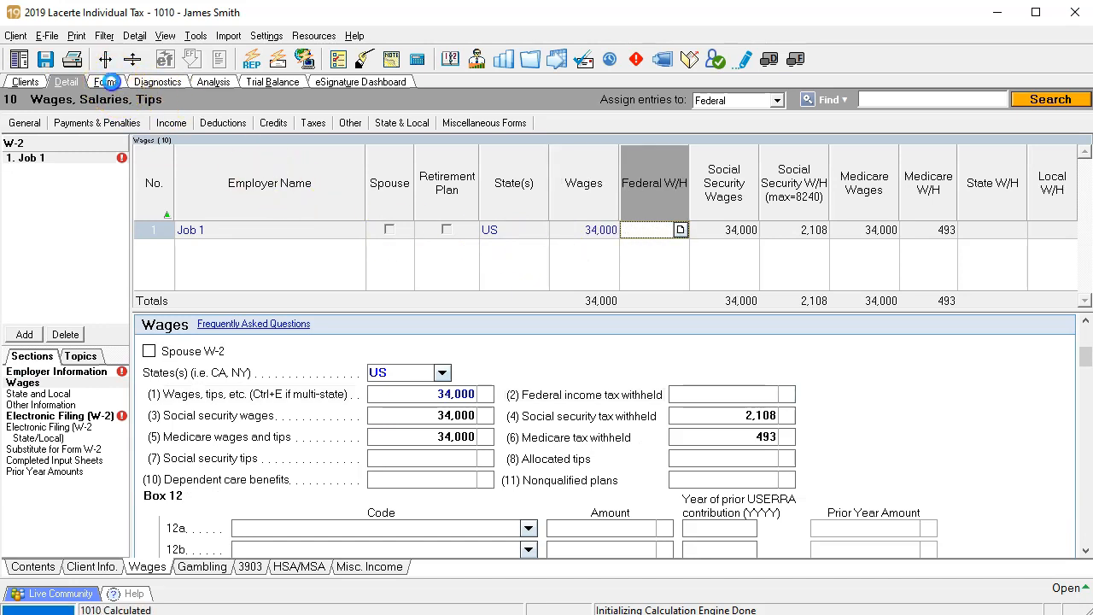
pyautogui.click(109, 81)
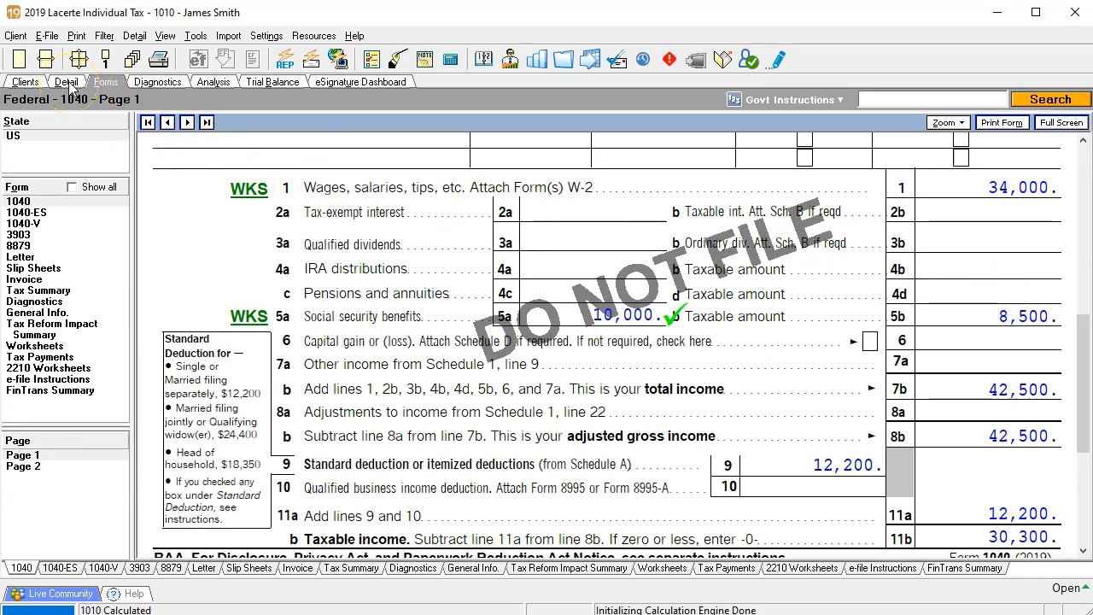
# Step: Set the Job 1 wages to 100,000, display the recalculated Form 1040 and open its page 2
pyautogui.click(67, 82)
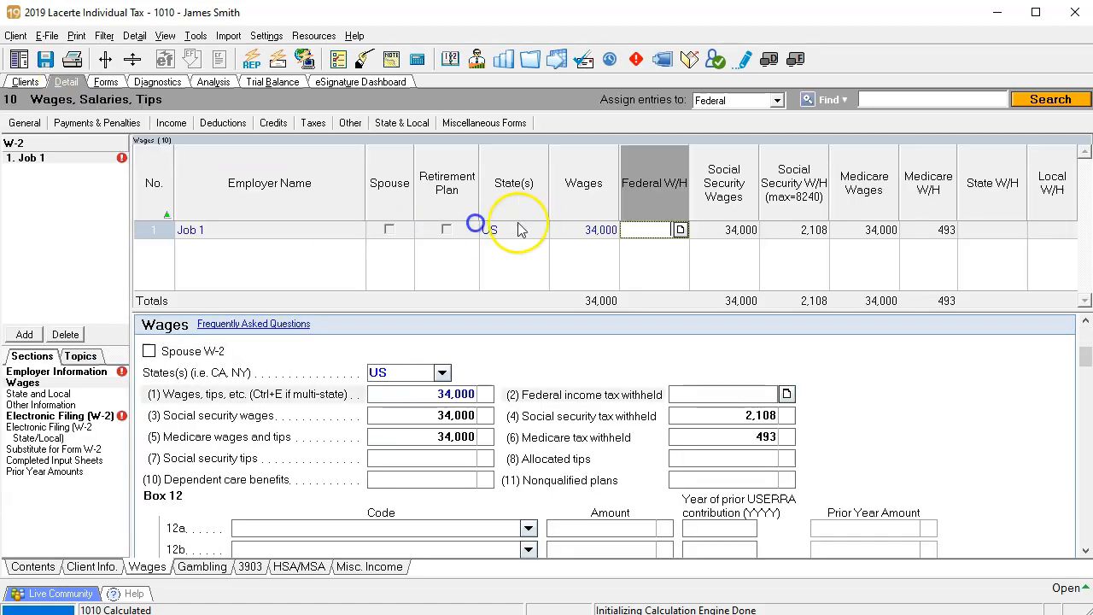
pyautogui.click(601, 229)
pyautogui.press('Delete')
pyautogui.write('100,000')
pyautogui.press('Tab')
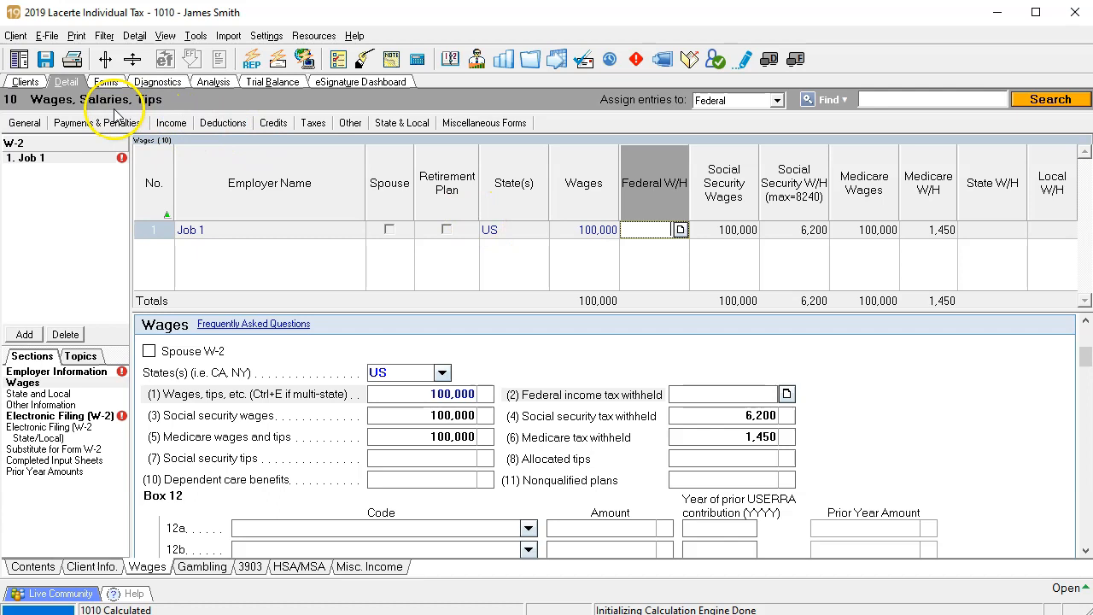
pyautogui.click(106, 81)
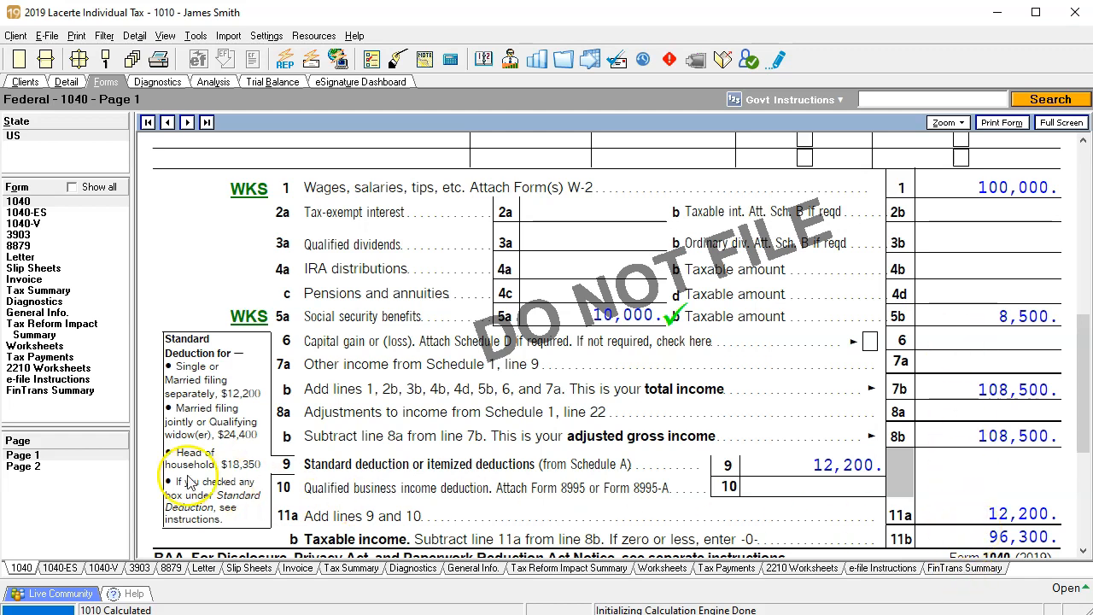
pyautogui.click(74, 466)
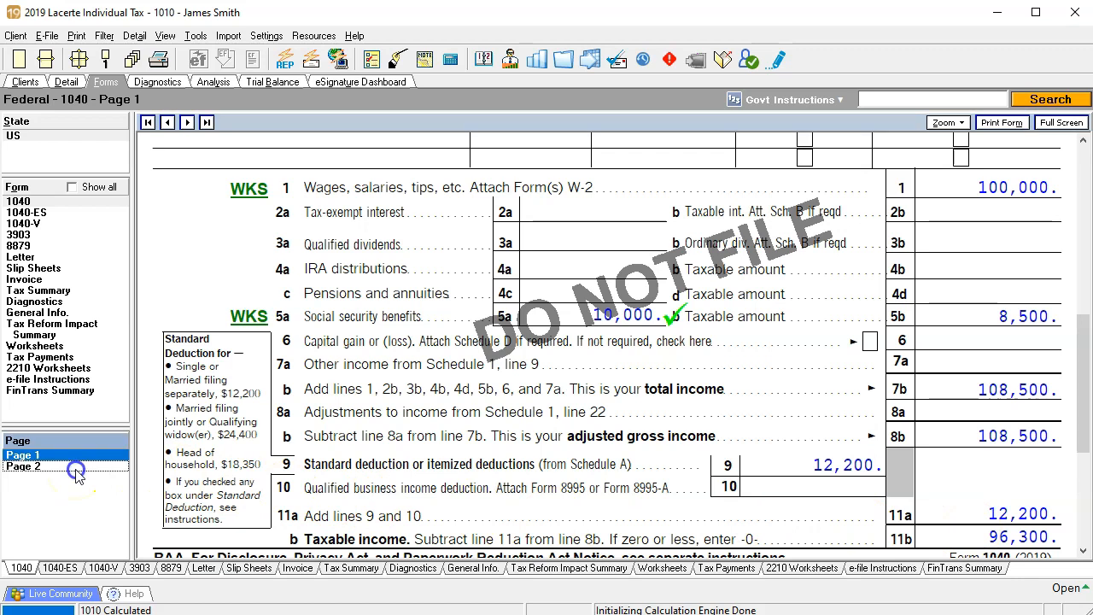